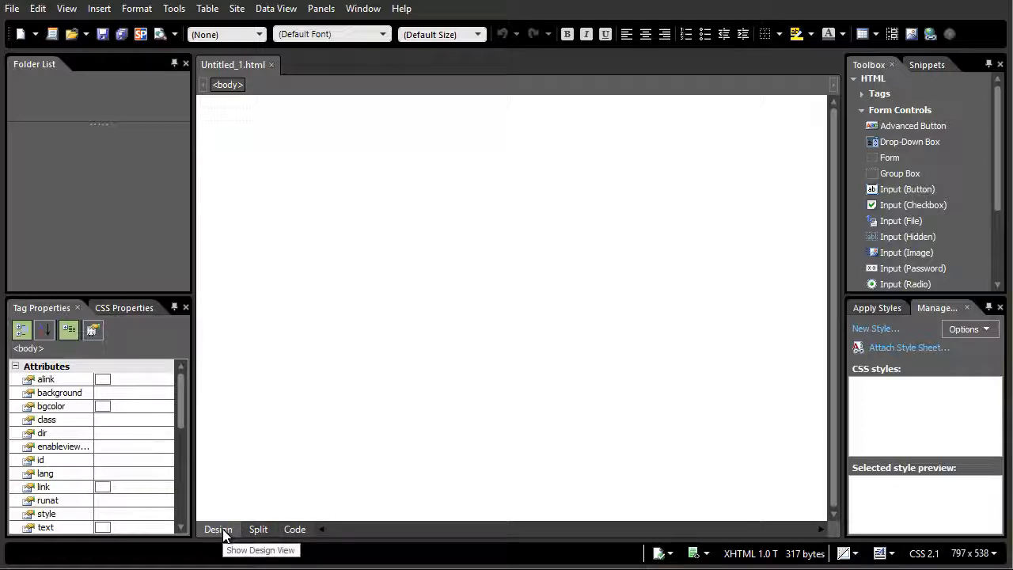
# - Inspect the blank page in Code view and Split view, slightly shrinking the code pane, and return to Design view
pyautogui.click(293, 530)
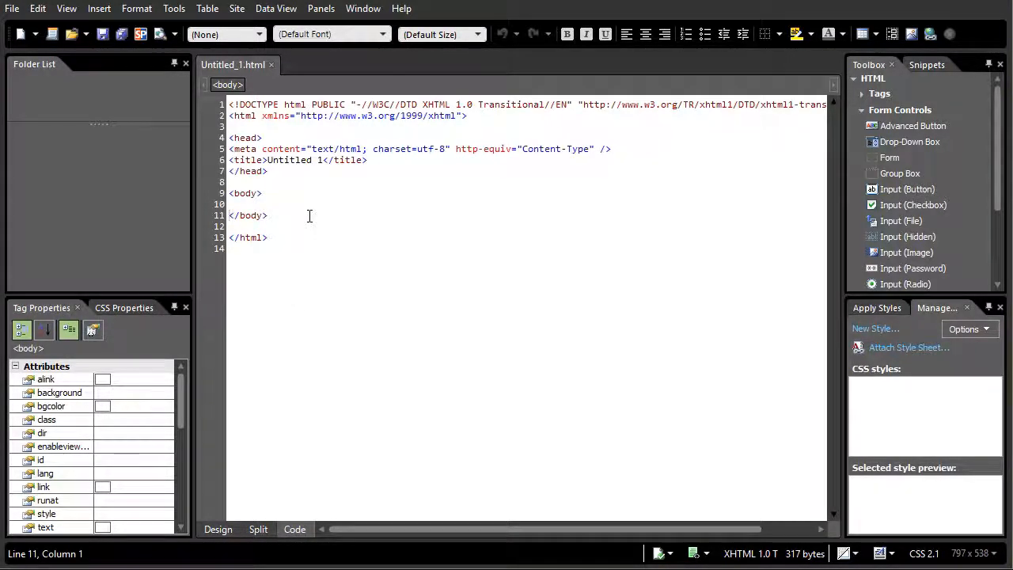
pyautogui.click(259, 530)
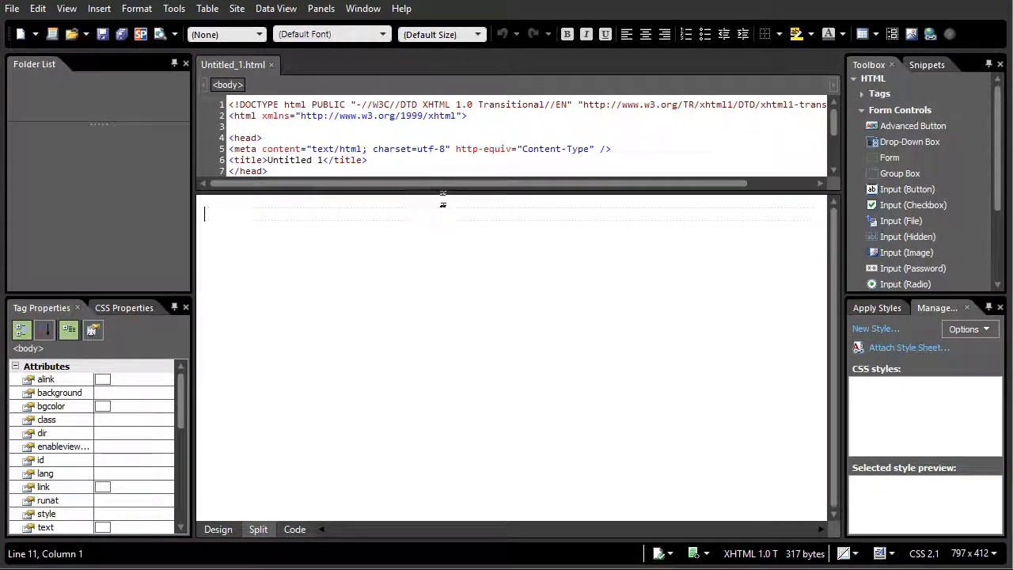
pyautogui.moveTo(441, 191)
pyautogui.mouseDown()
pyautogui.moveTo(430, 290)
pyautogui.moveTo(448, 187)
pyautogui.mouseUp()
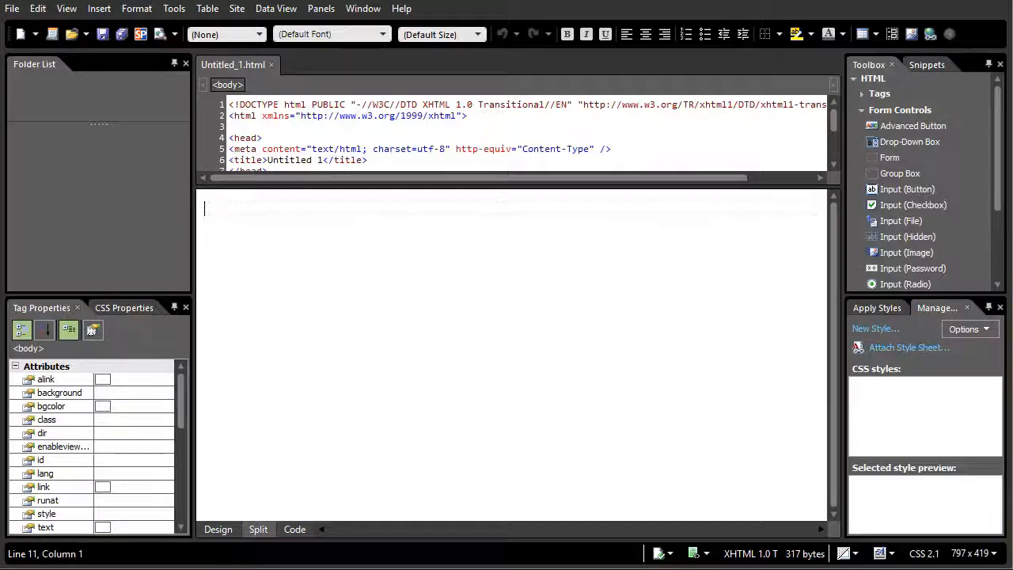
pyautogui.click(218, 530)
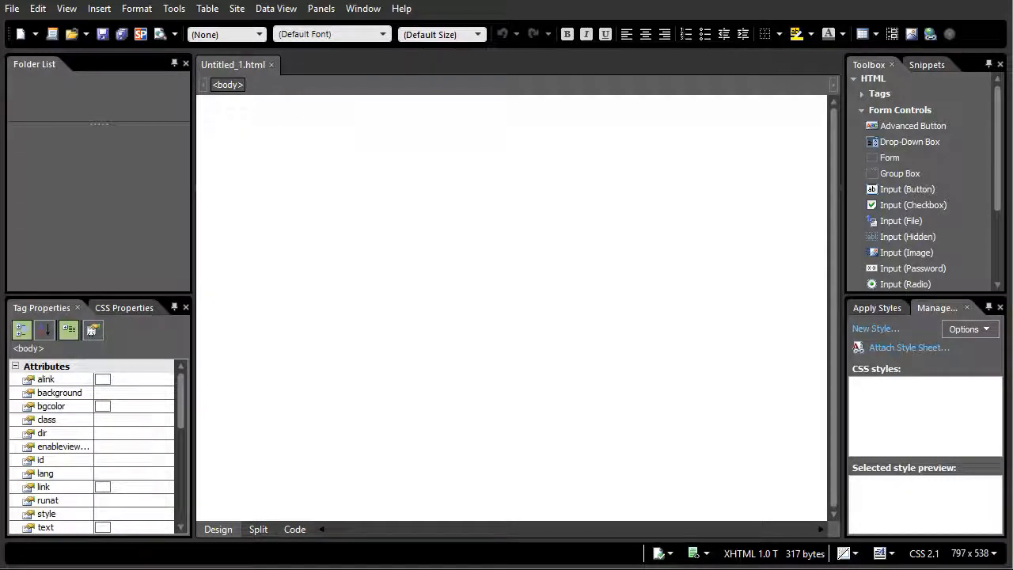
# - Enter the title "Fun Web Page" on the blank page and format it as Heading 1
pyautogui.write('Fun Web Page')
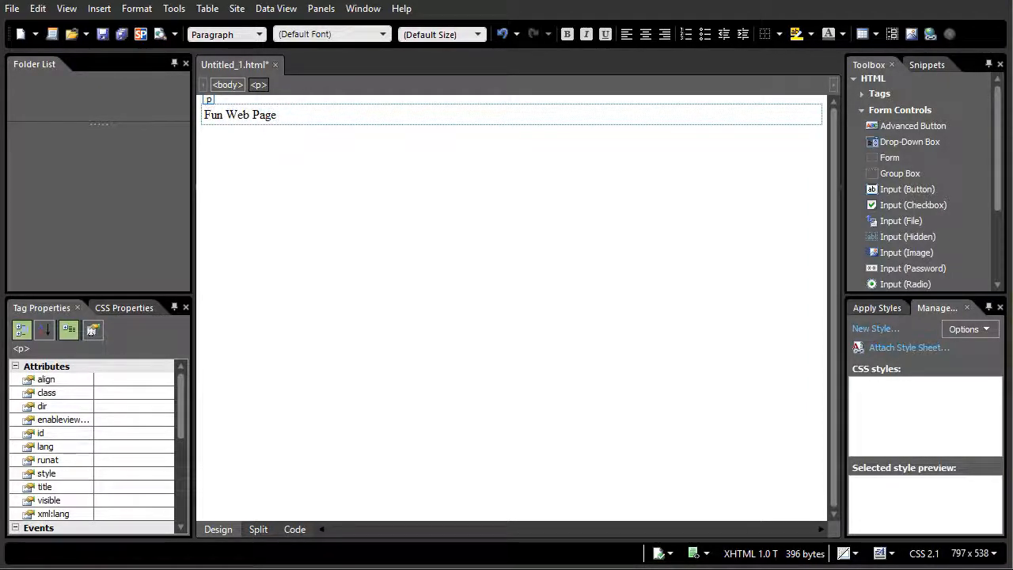
pyautogui.click(259, 35)
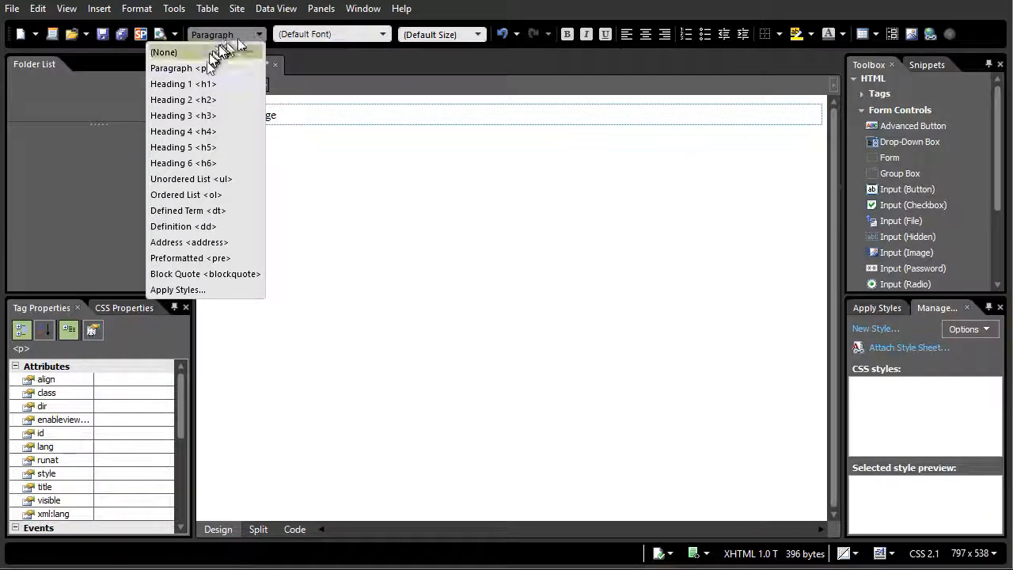
pyautogui.click(191, 84)
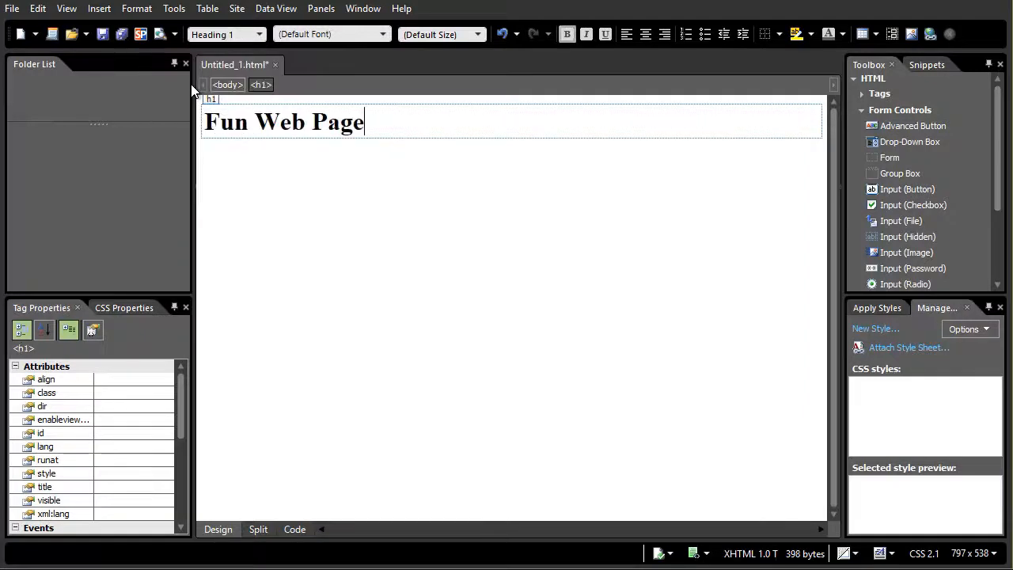
# - Try the Heading 4 style on the title and settle on Heading 2
pyautogui.click(258, 34)
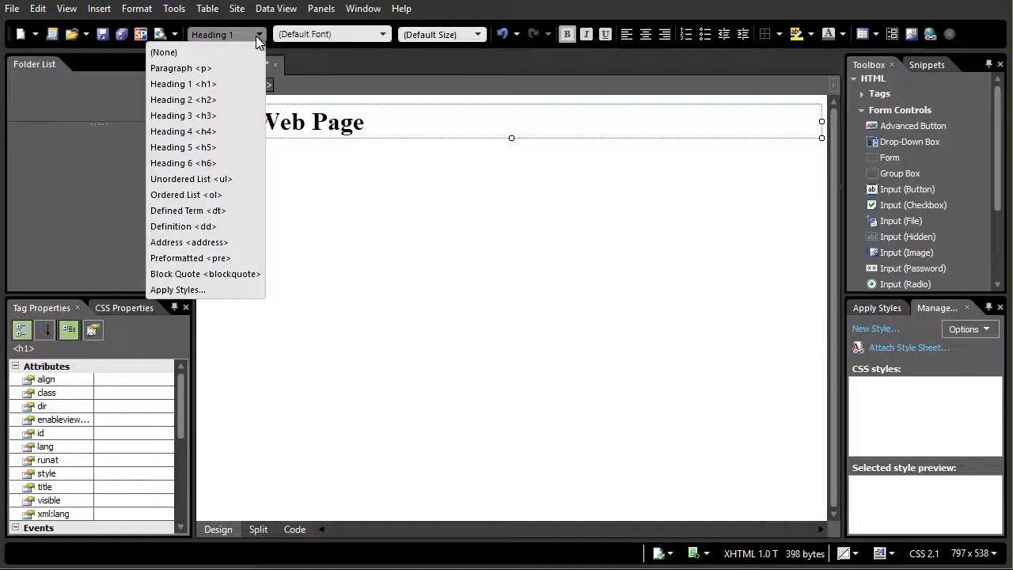
pyautogui.click(210, 131)
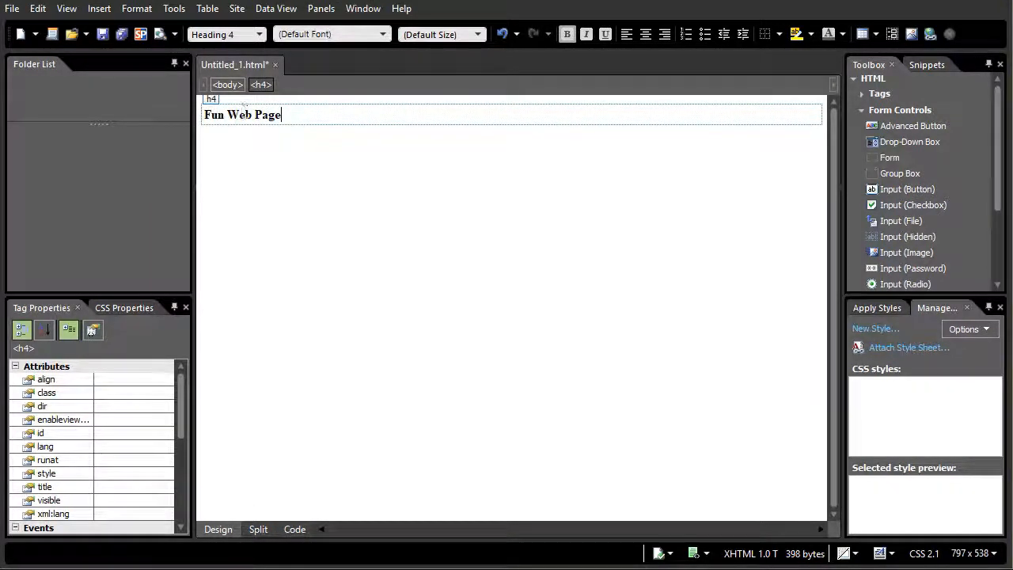
pyautogui.click(259, 34)
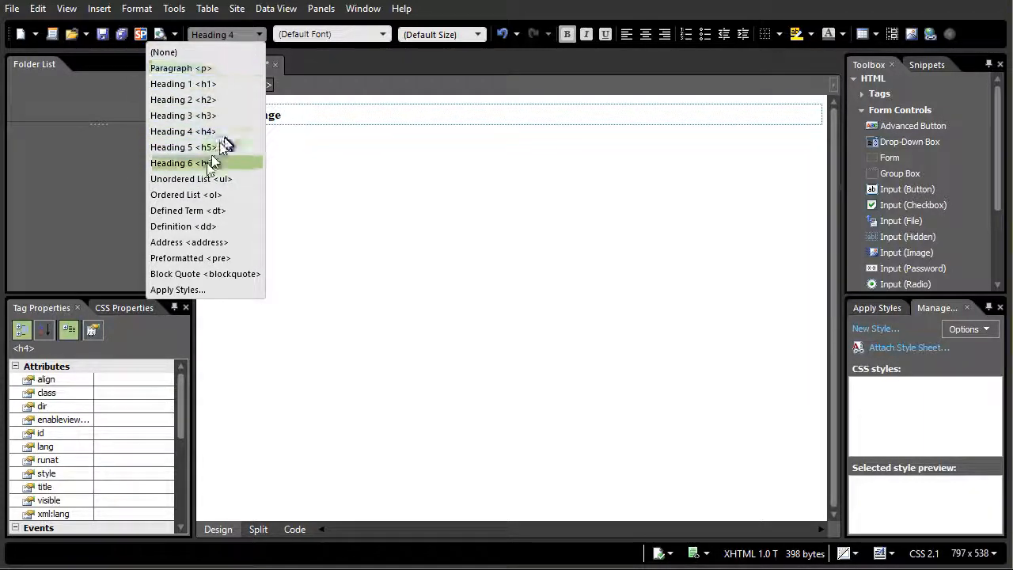
pyautogui.click(230, 100)
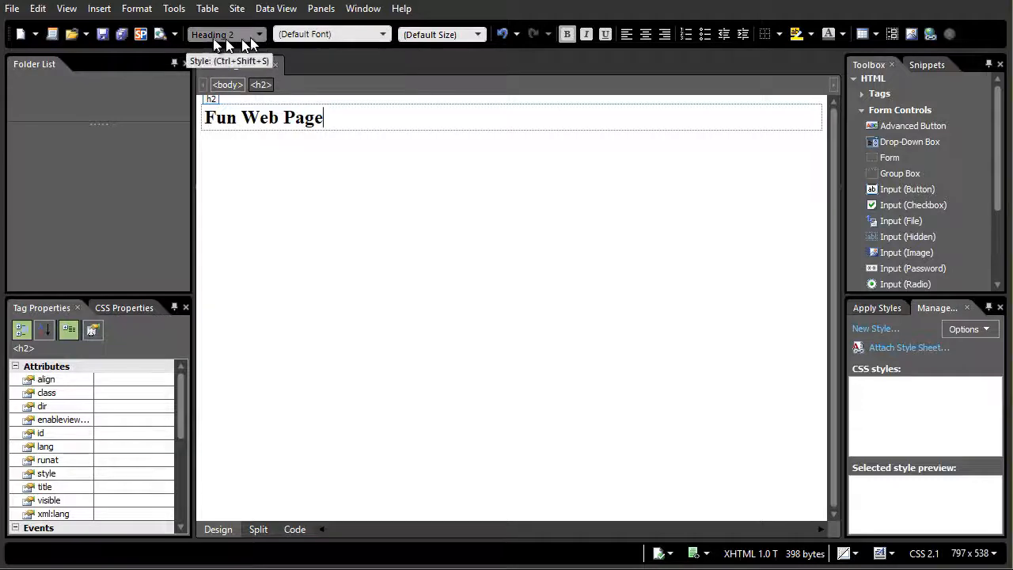
# - Apply the Verdana, Geneva, Tahoma, sans-serif font family to the whole "Fun Web Page" title
pyautogui.click(383, 35)
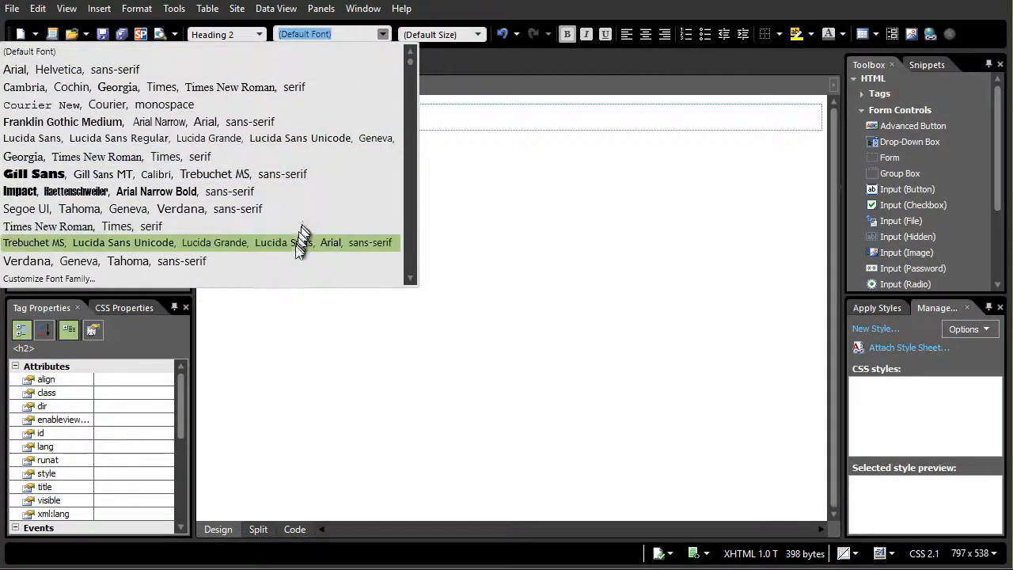
pyautogui.click(291, 262)
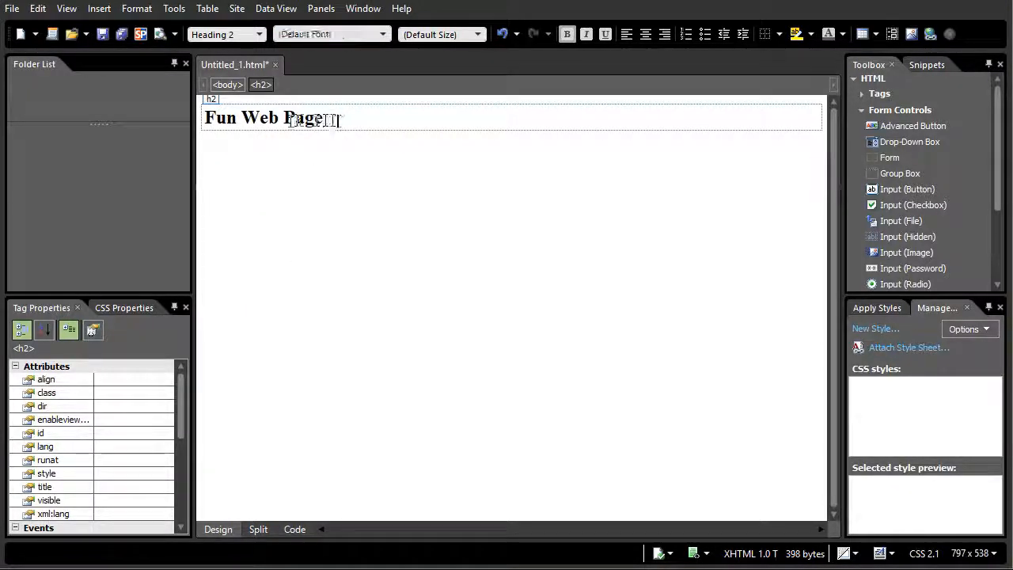
pyautogui.moveTo(335, 119); pyautogui.dragTo(209, 121)
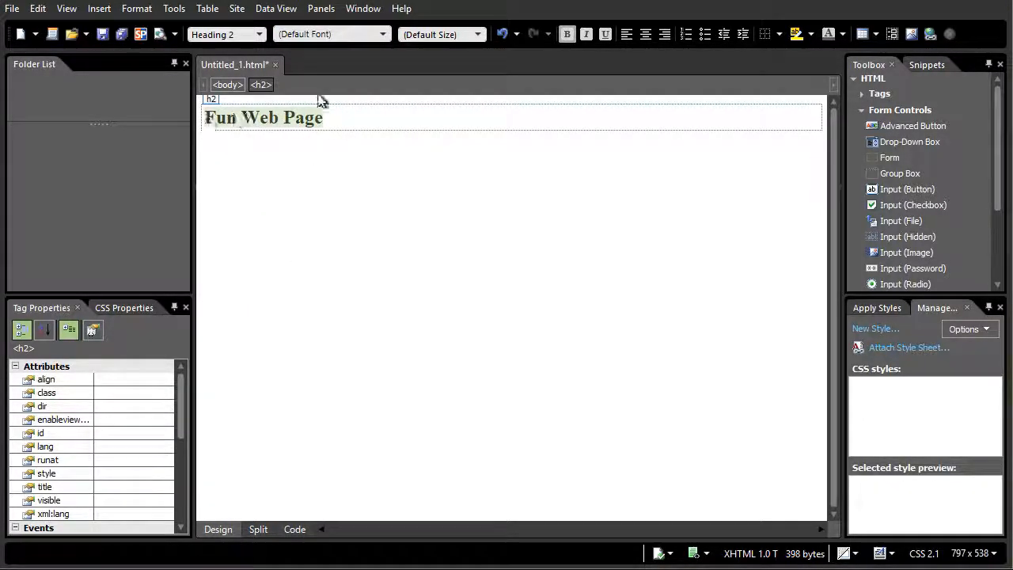
pyautogui.click(384, 34)
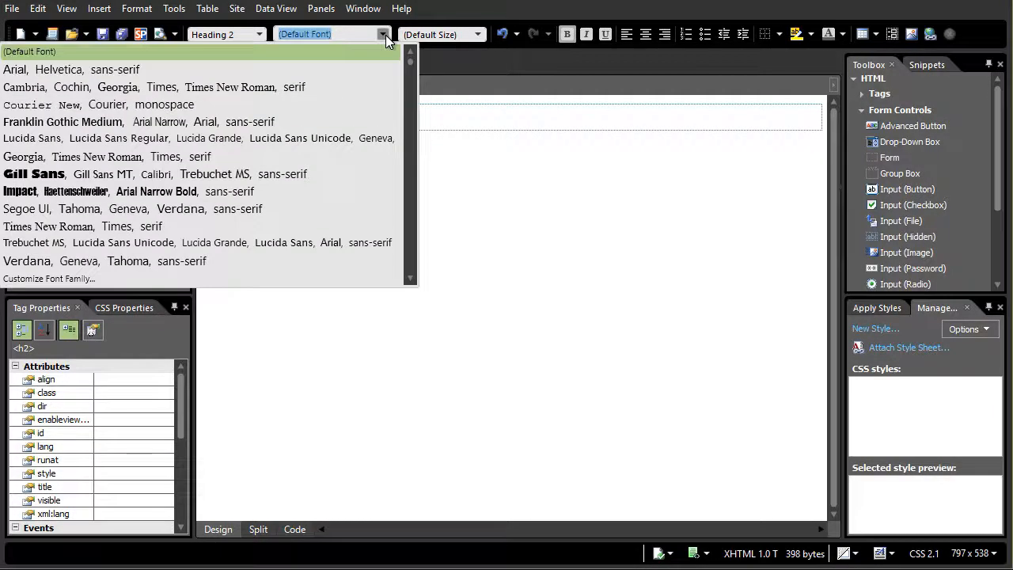
pyautogui.click(231, 257)
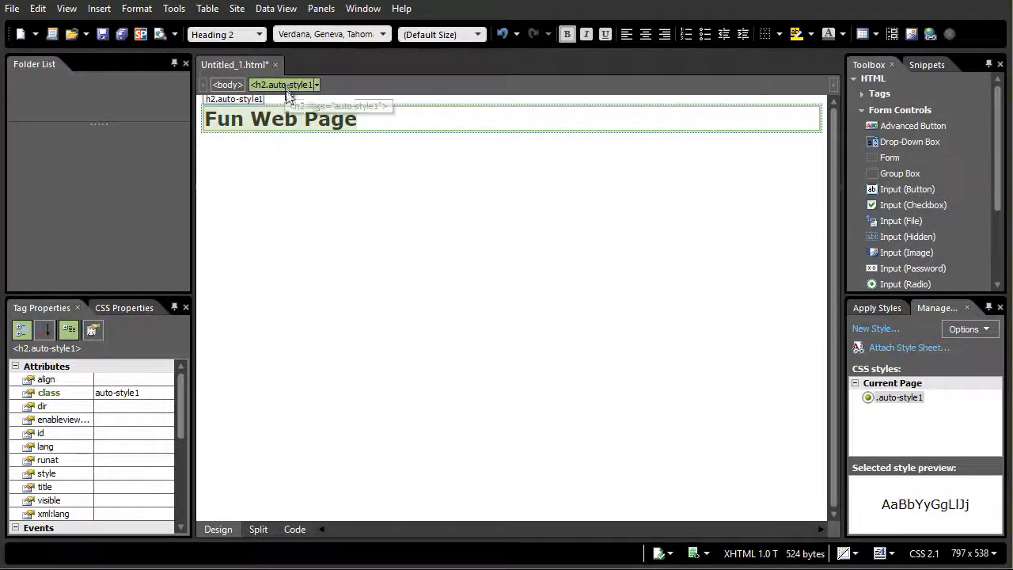
# - Try the font sizes larger, medium and xx-small (8 pt) on the "Fun Web Page" title
pyautogui.click(236, 99)
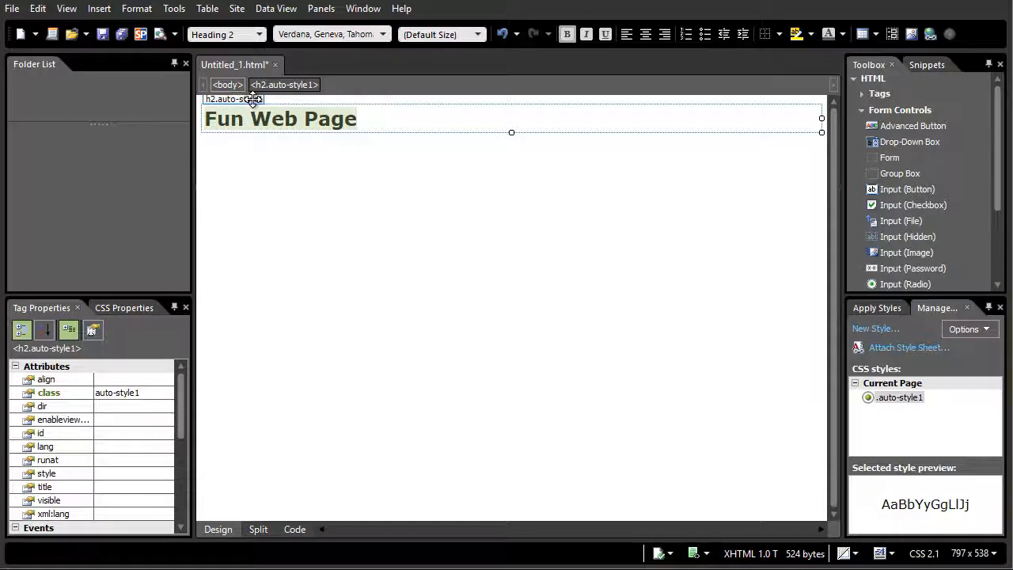
pyautogui.click(357, 119)
pyautogui.click(479, 34)
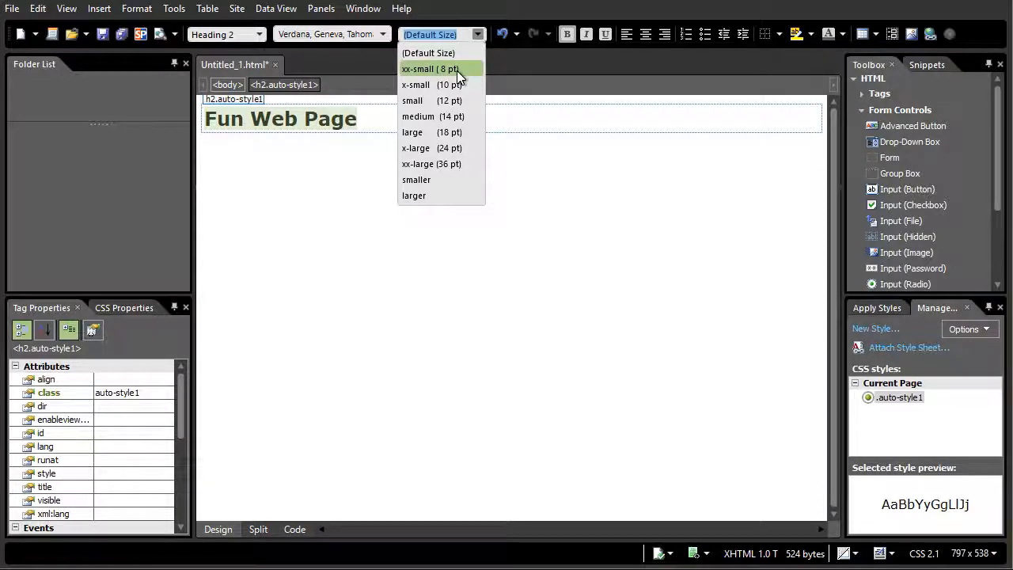
pyautogui.click(426, 196)
pyautogui.click(476, 34)
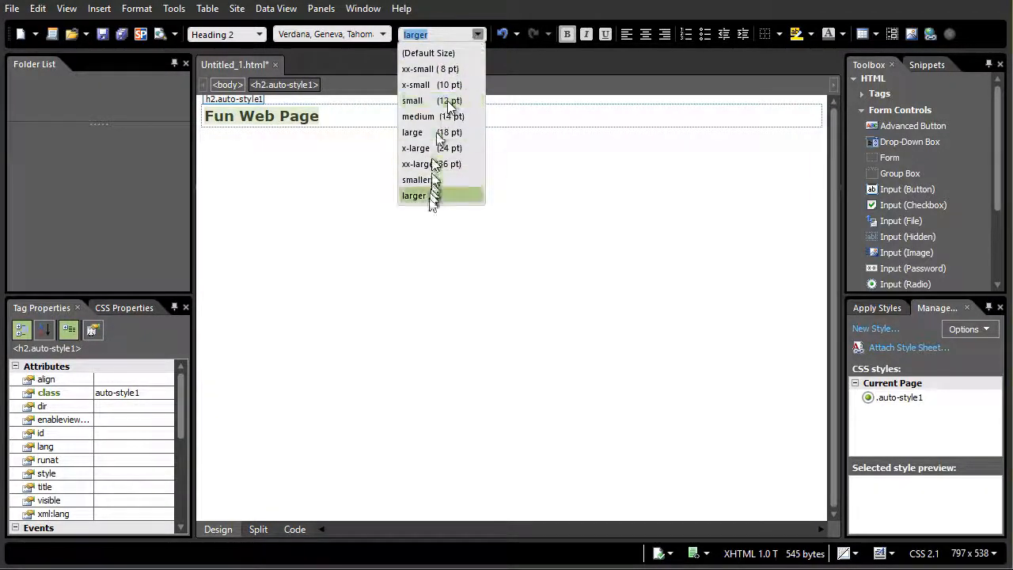
pyautogui.click(429, 199)
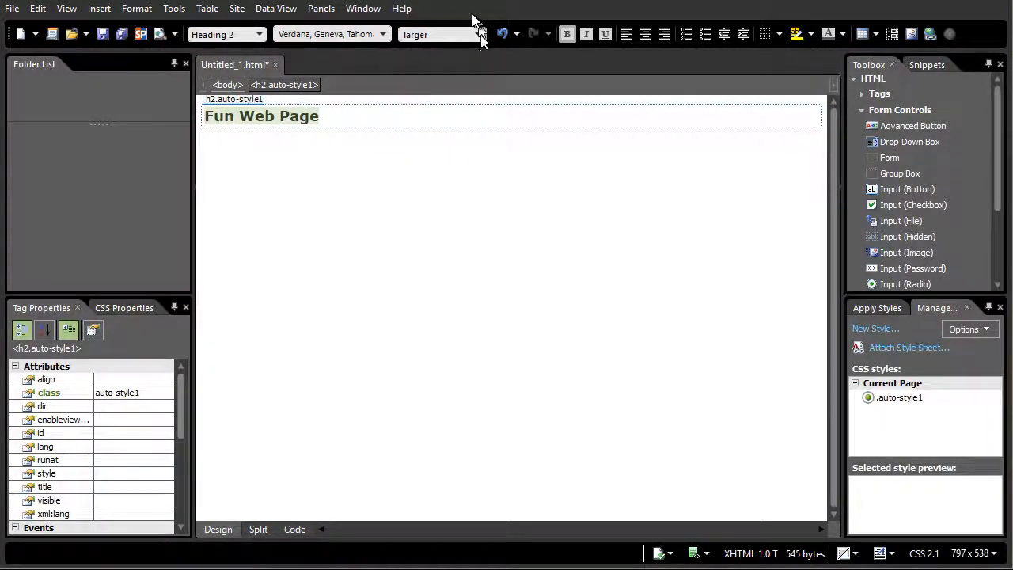
pyautogui.click(478, 35)
pyautogui.click(434, 117)
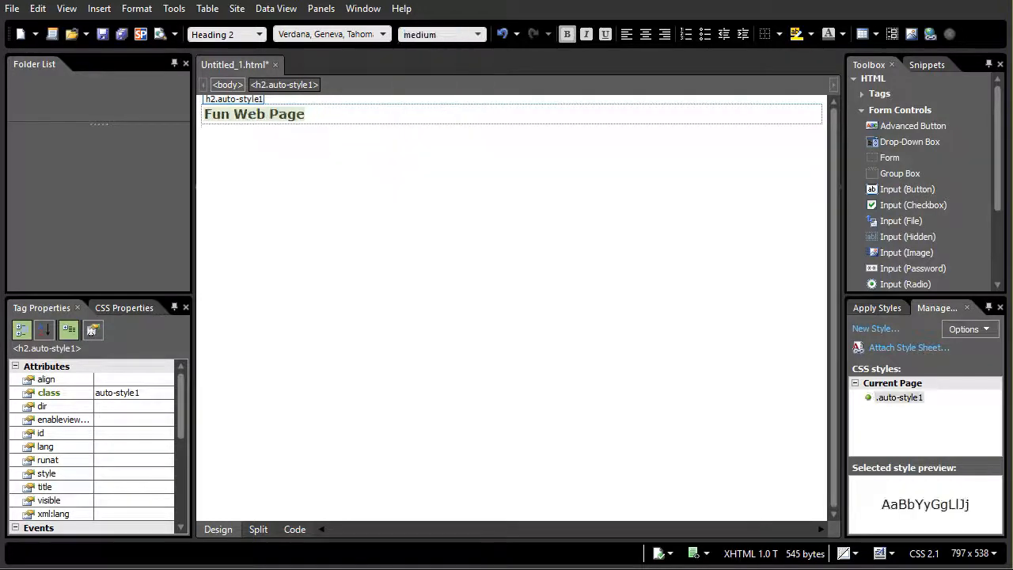
pyautogui.click(477, 35)
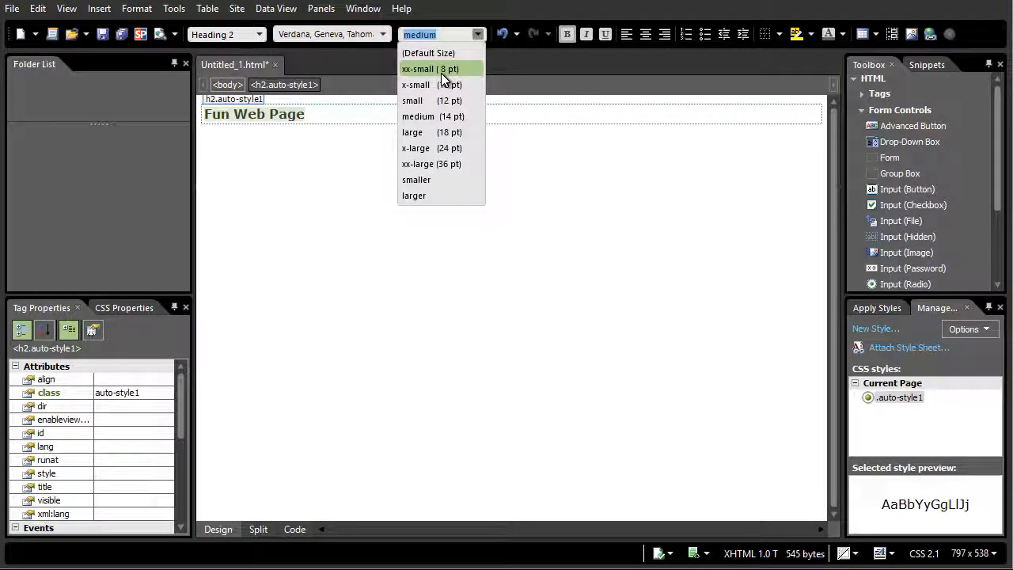
pyautogui.click(448, 71)
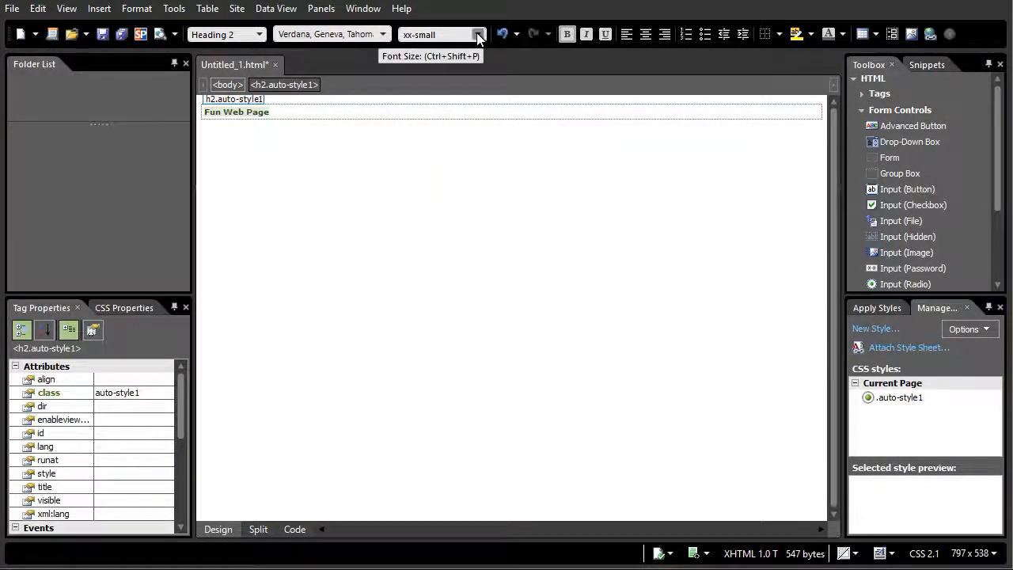
# - Set the title's font family to Franklin Gothic Medium, Arial Narrow, Arial, sans-serif and its size to xx-large (36 pt)
pyautogui.click(383, 35)
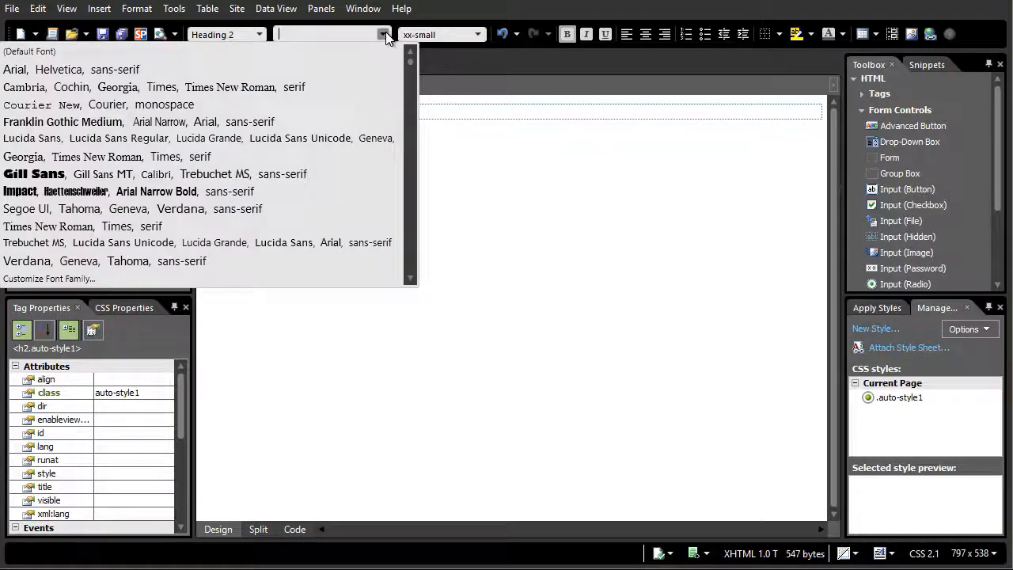
pyautogui.click(272, 123)
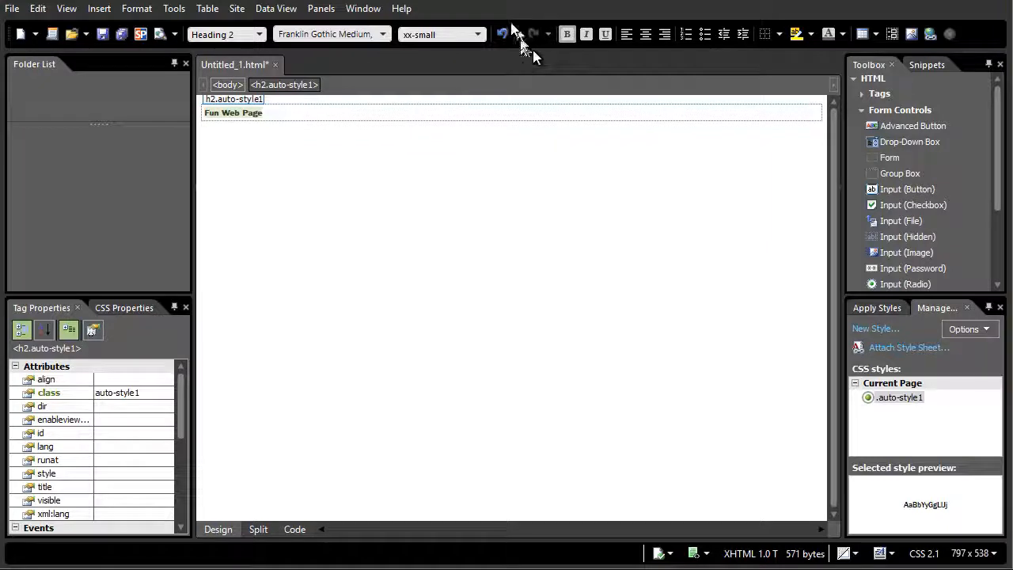
pyautogui.click(478, 35)
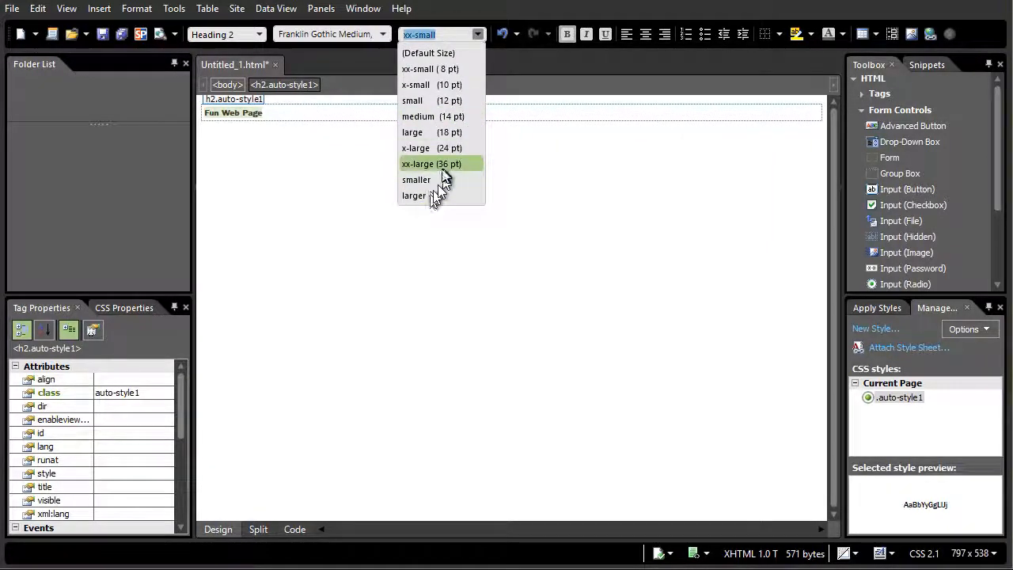
pyautogui.click(441, 167)
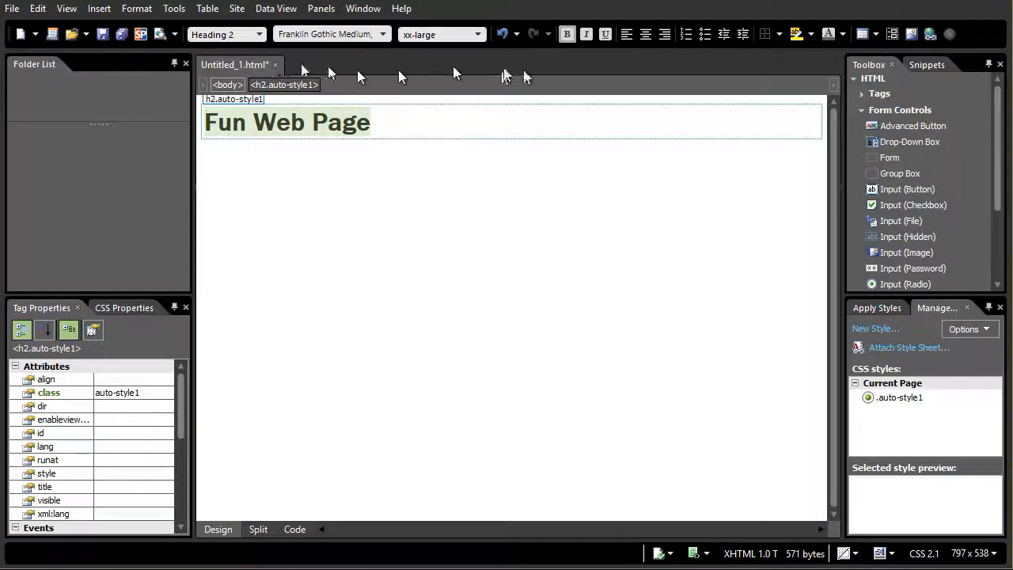
# - Start a new line below the title and reset it to the plain Paragraph <p> style
pyautogui.click(262, 101)
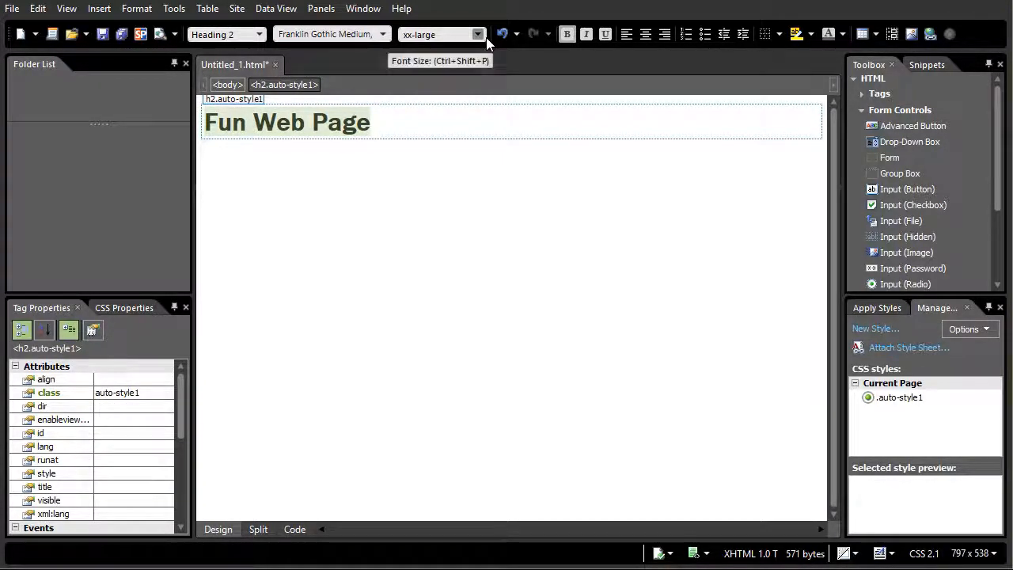
pyautogui.click(205, 144)
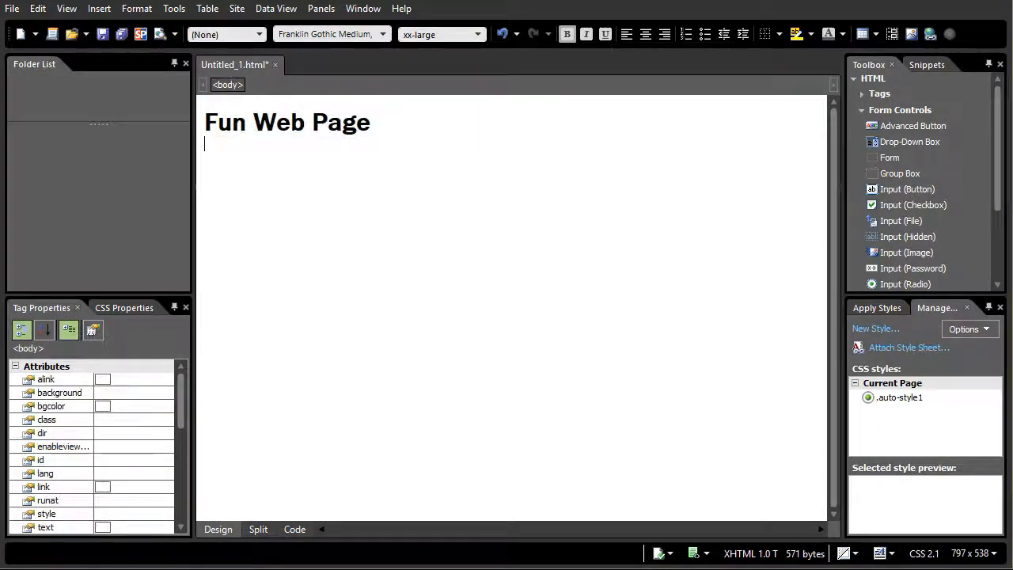
pyautogui.click(375, 124)
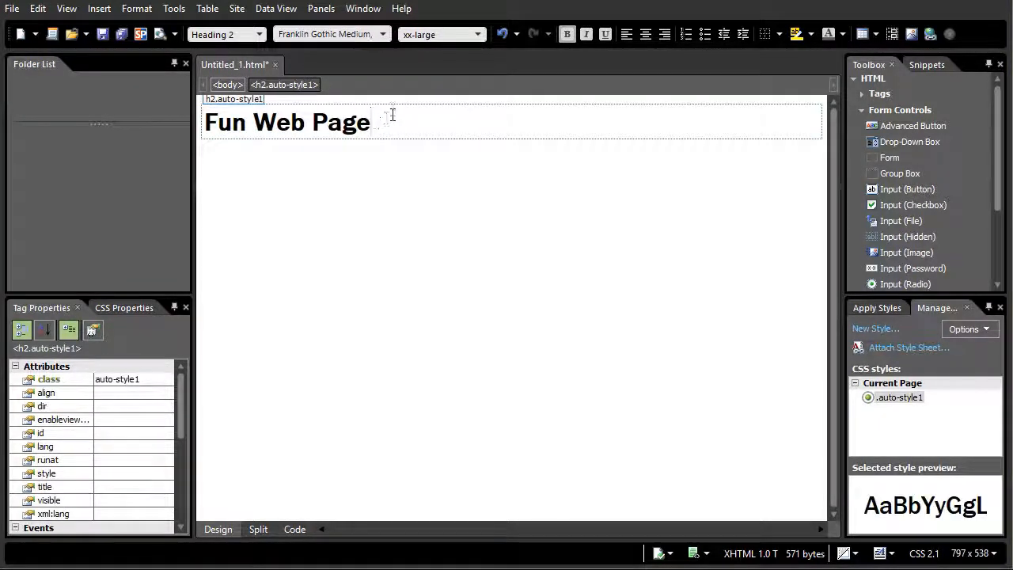
pyautogui.press('Return')
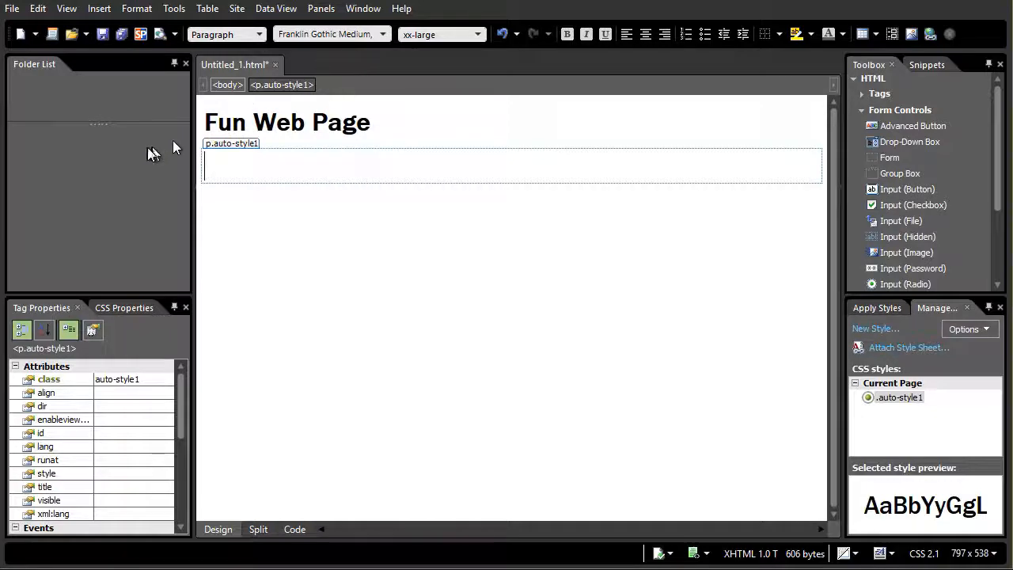
pyautogui.click(259, 34)
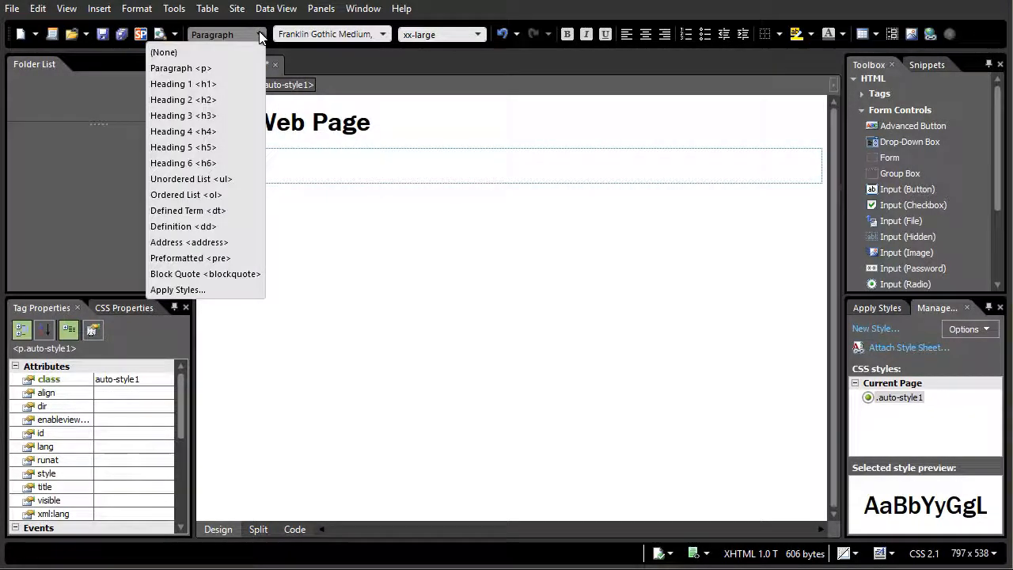
pyautogui.click(221, 65)
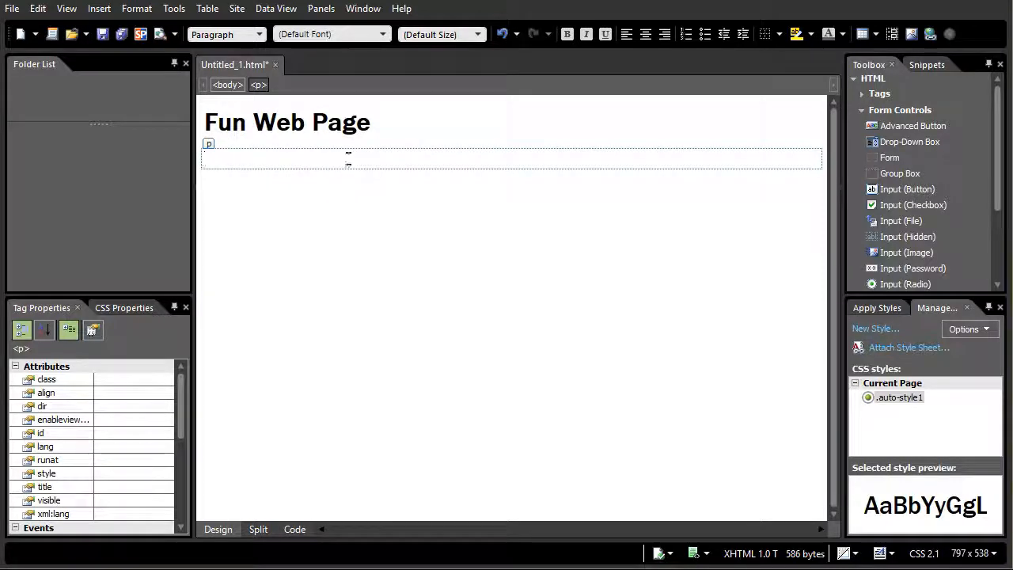
# - Write the sentence "This is an early lesson." in the new paragraph below the title
pyautogui.write('This is a')
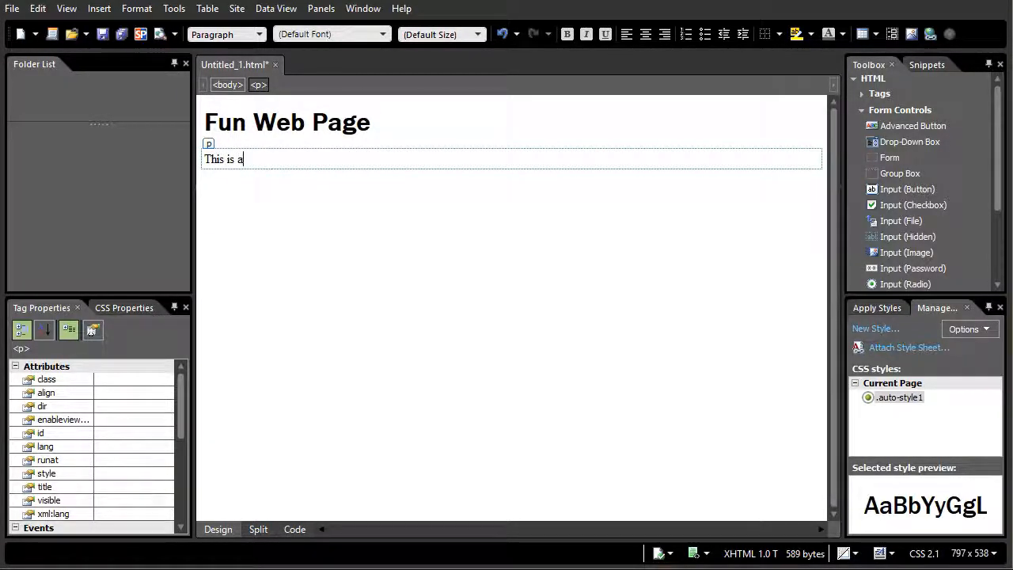
pyautogui.write(' ea')
pyautogui.press('BackSpace')
pyautogui.press('BackSpace')
pyautogui.press('BackSpace')
pyautogui.write('an early lesson.')
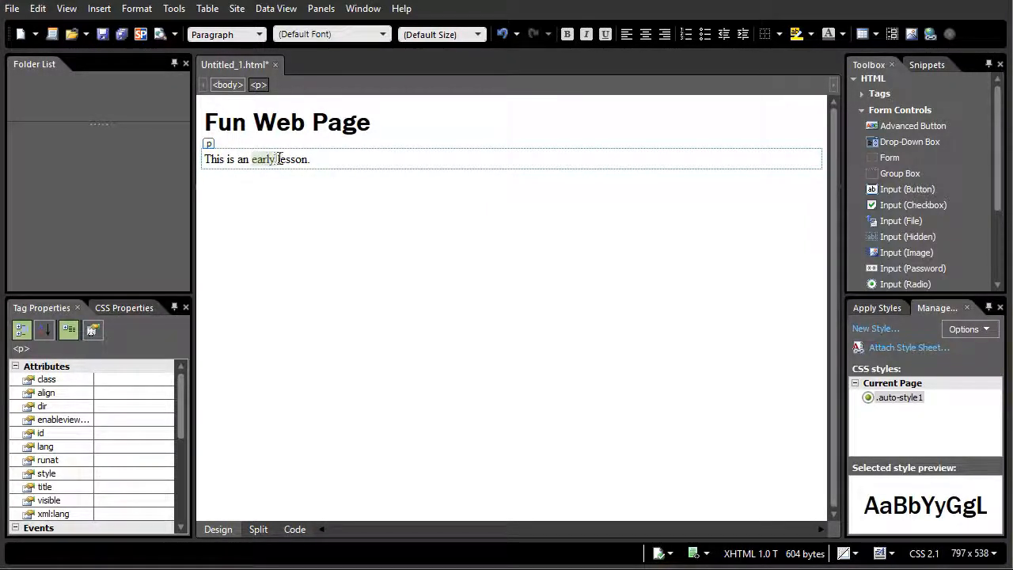
# - Make "early" bold, "lesson" italic and "This" underlined in the sentence below the title
pyautogui.click(566, 33)
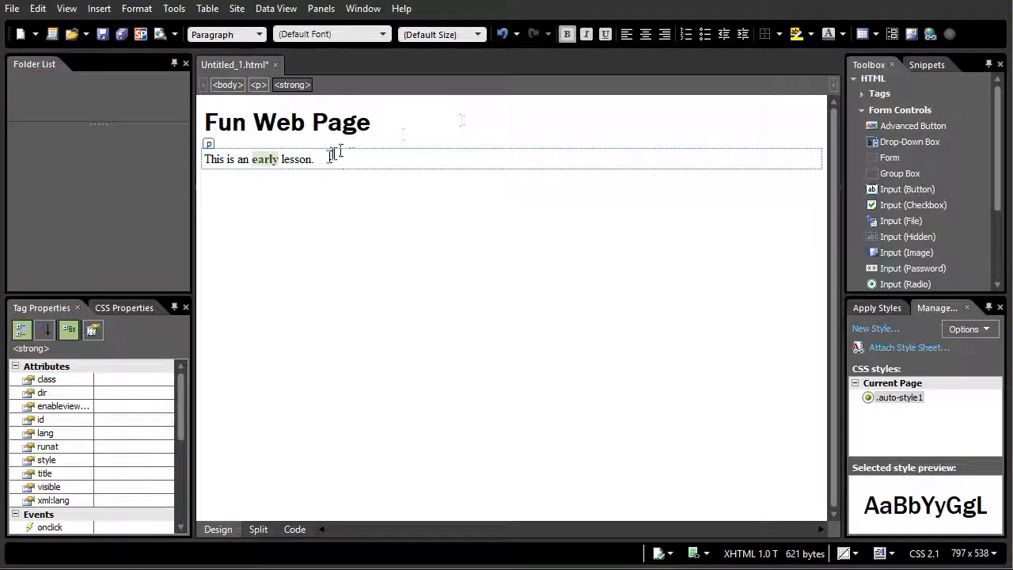
pyautogui.click(307, 159)
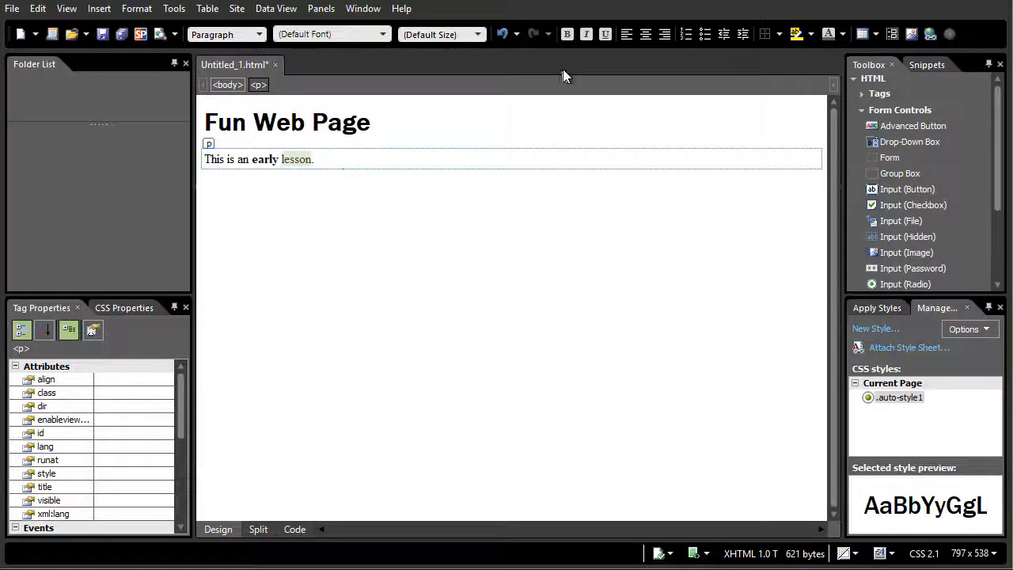
pyautogui.click(584, 36)
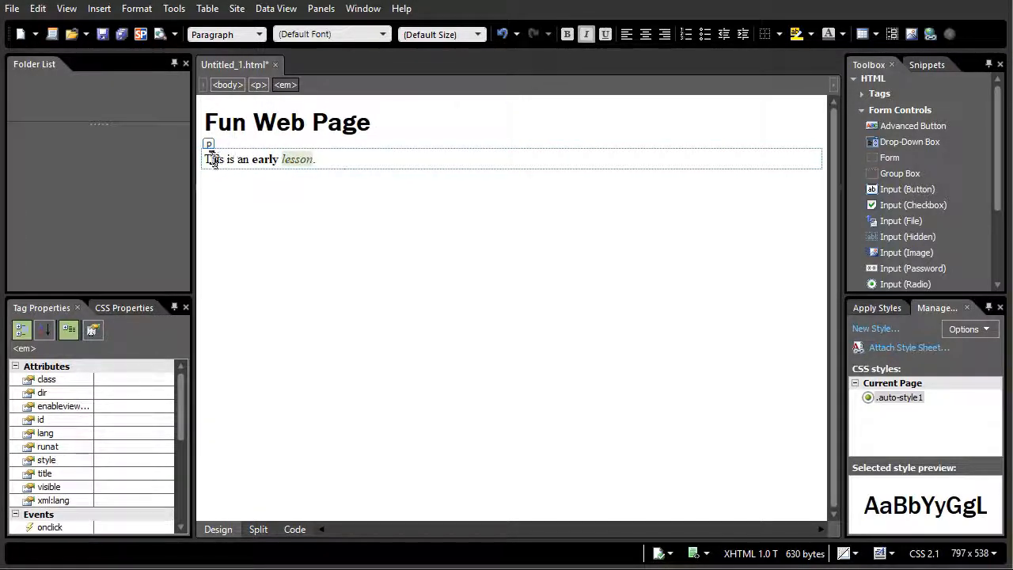
pyautogui.moveTo(206, 159); pyautogui.dragTo(224, 159)
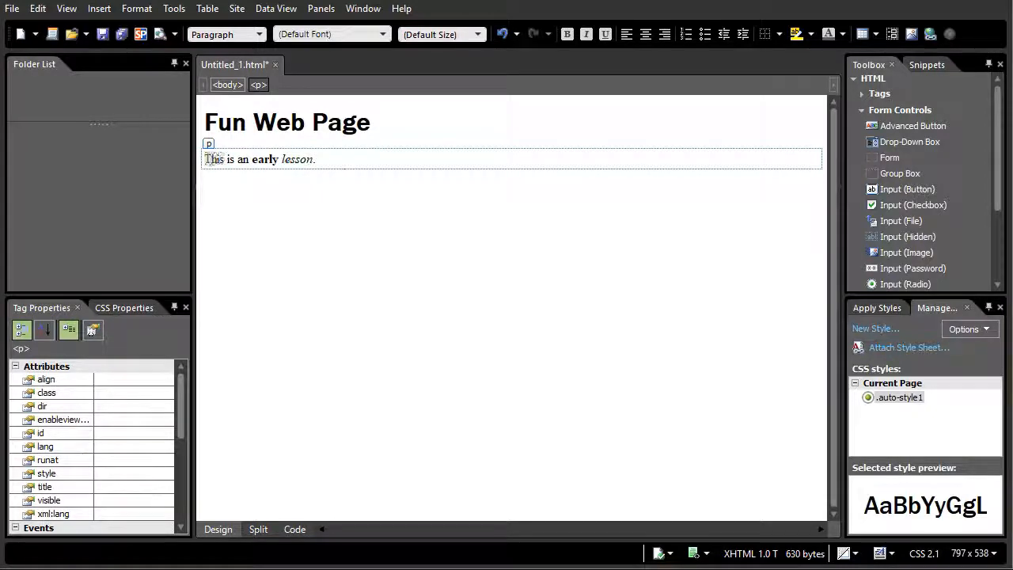
pyautogui.click(605, 34)
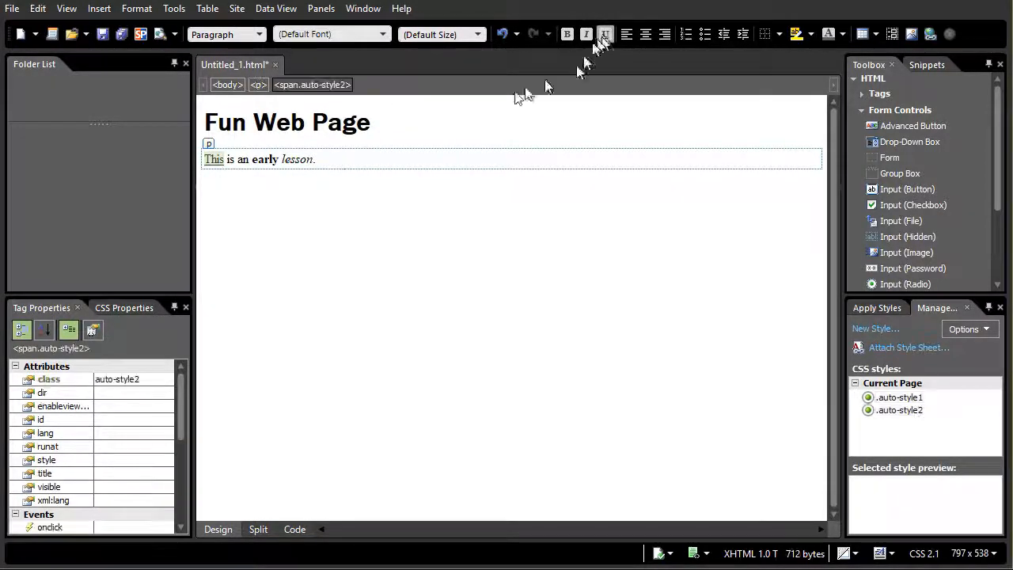
# - Format the sentence as Heading 1 <h1>, and left-align it after trying centre and right alignment
pyautogui.click(259, 35)
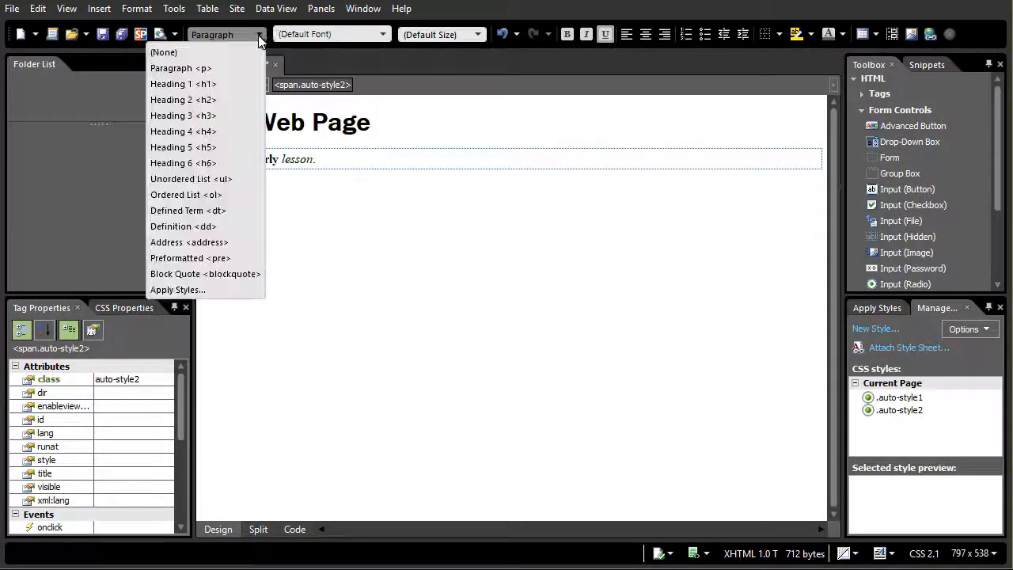
pyautogui.click(216, 90)
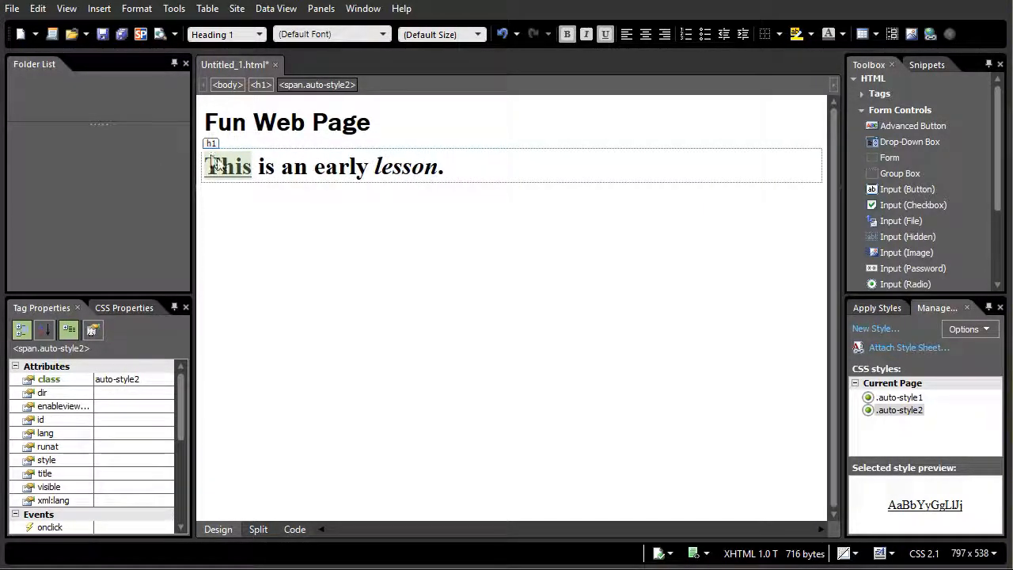
pyautogui.click(447, 167)
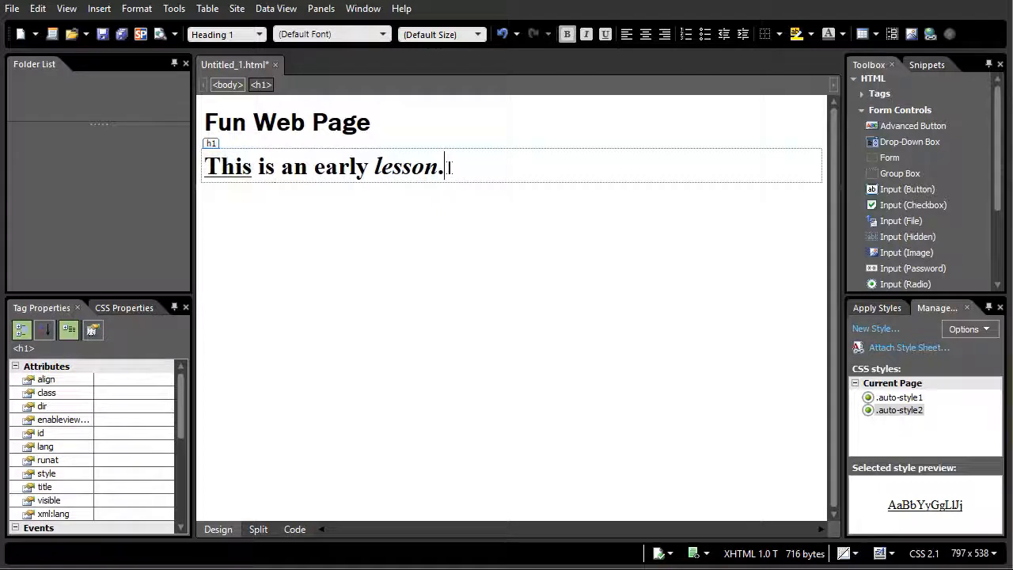
pyautogui.click(646, 34)
pyautogui.click(665, 34)
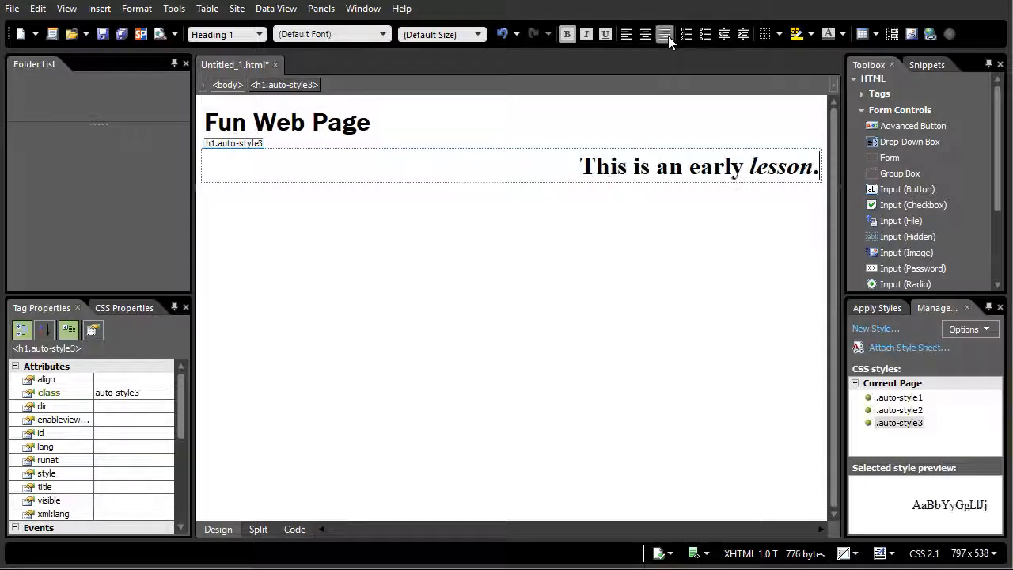
pyautogui.click(626, 34)
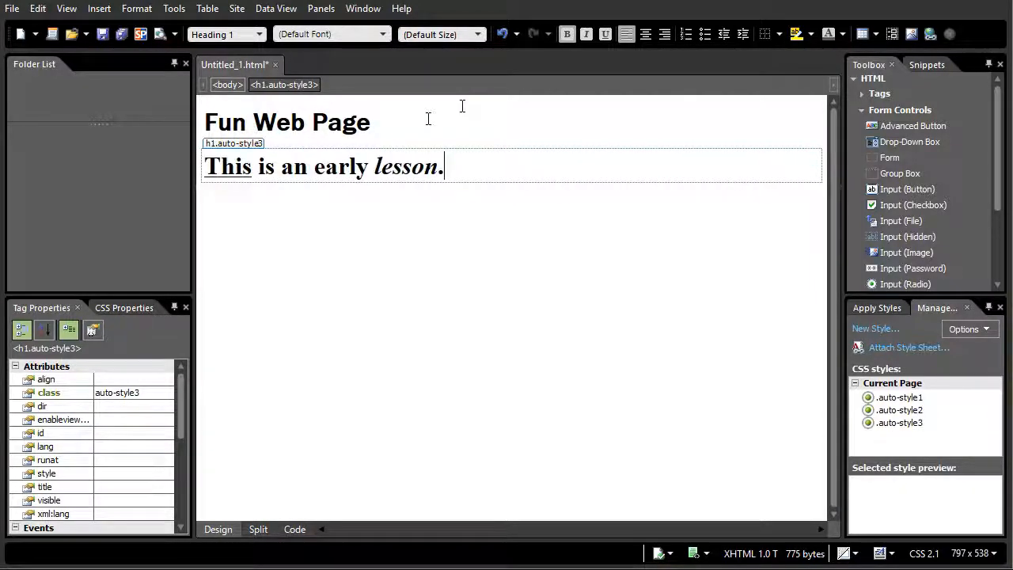
# - Centre the "Fun Web Page" title on the page
pyautogui.click(311, 119)
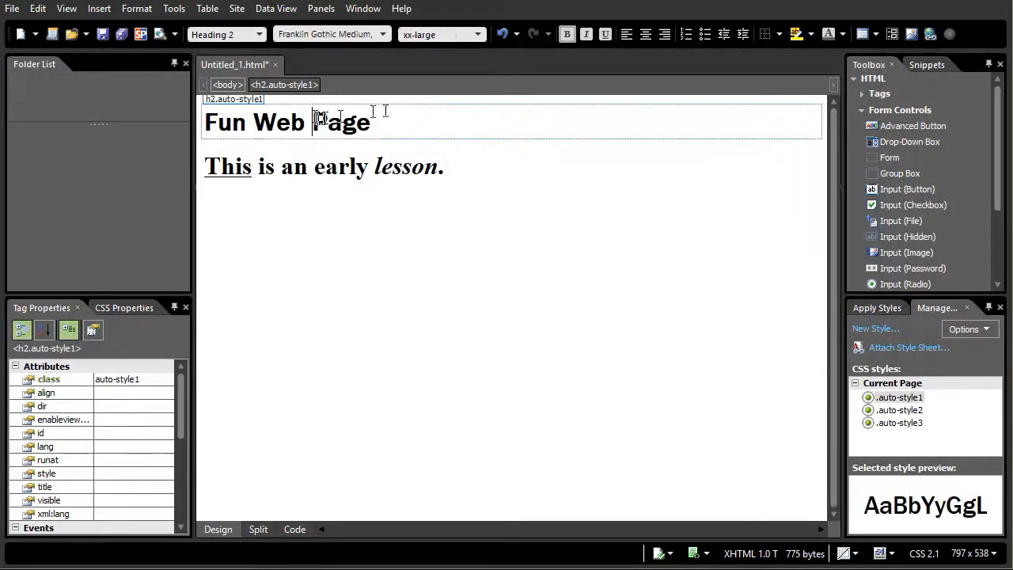
pyautogui.click(648, 36)
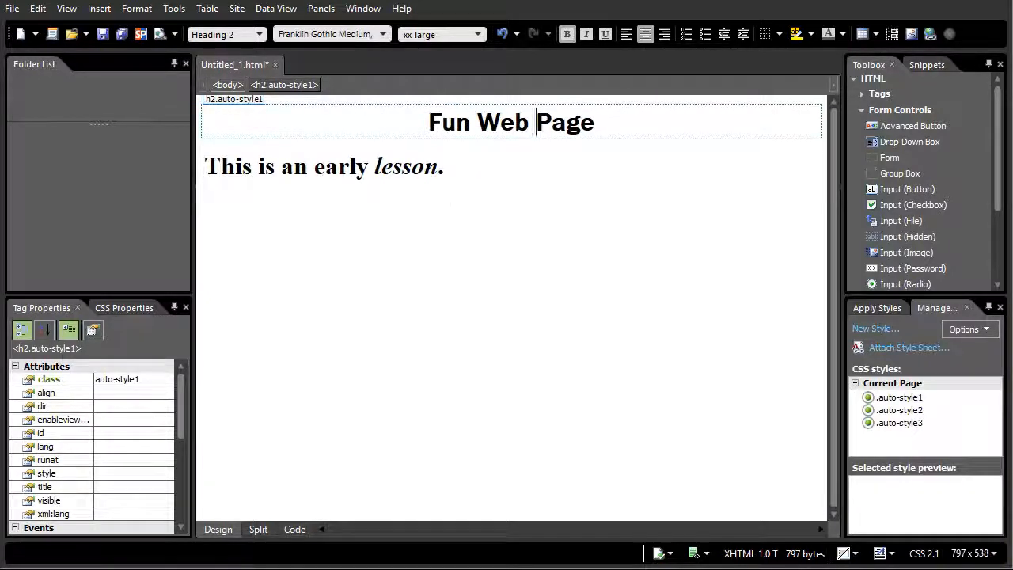
# - Add the separate paragraphs "Fun food", "pizza", "soda" and "steak" below the "This is an early lesson." heading
pyautogui.click(453, 168)
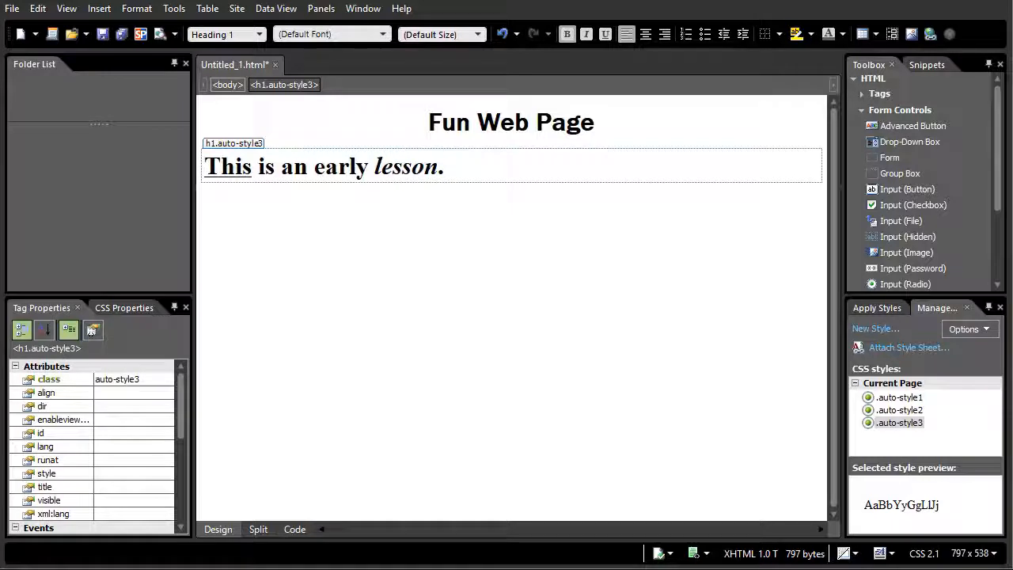
pyautogui.press('Return')
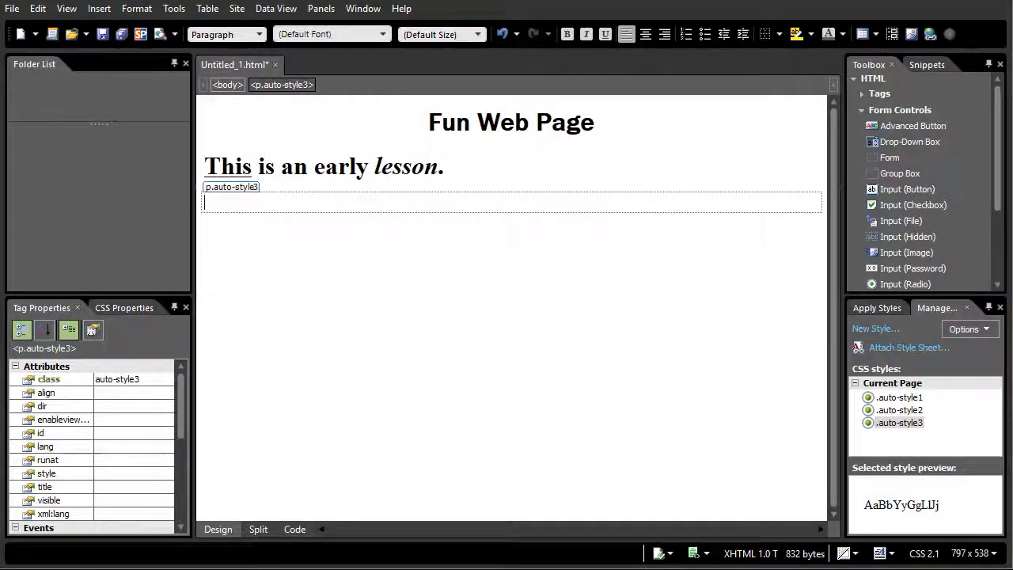
pyautogui.write('Fun food')
pyautogui.press('Return')
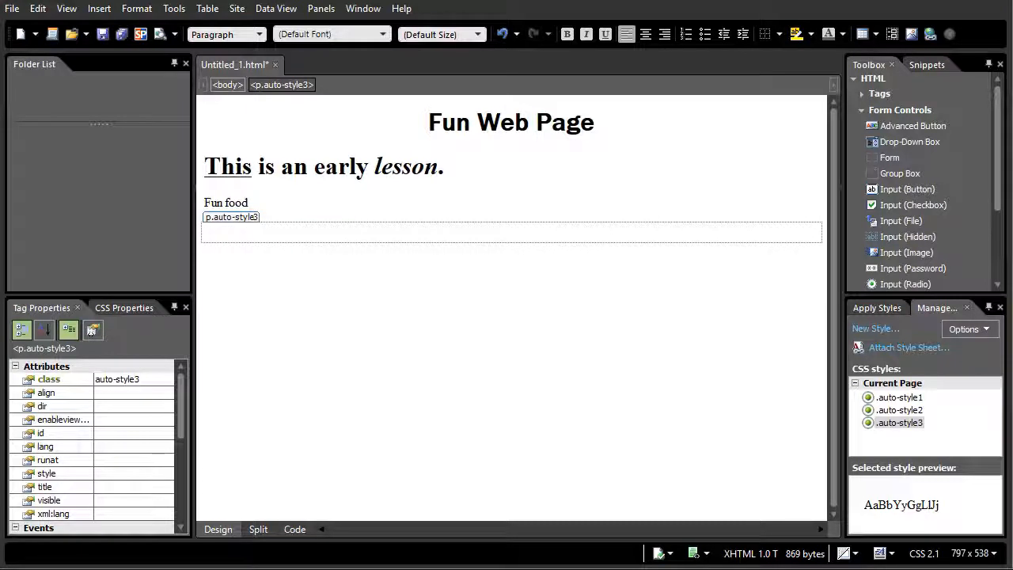
pyautogui.write('pizza')
pyautogui.press('Return')
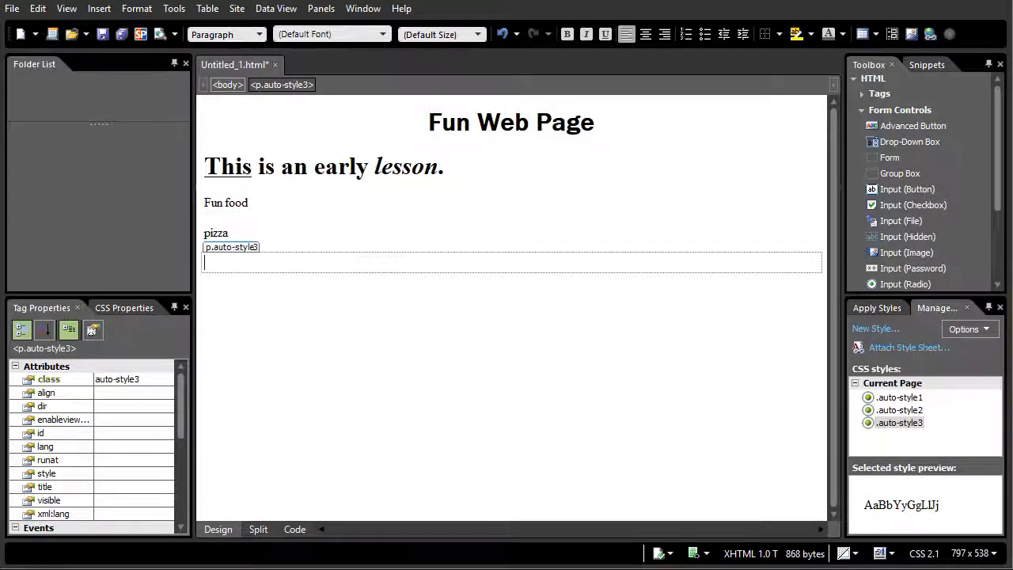
pyautogui.write('soda')
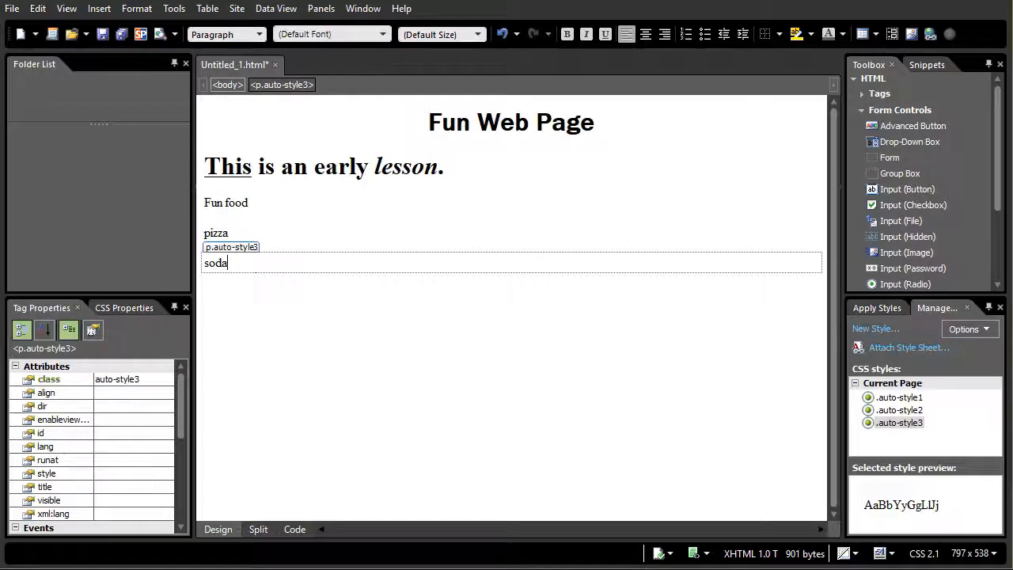
pyautogui.press('Return')
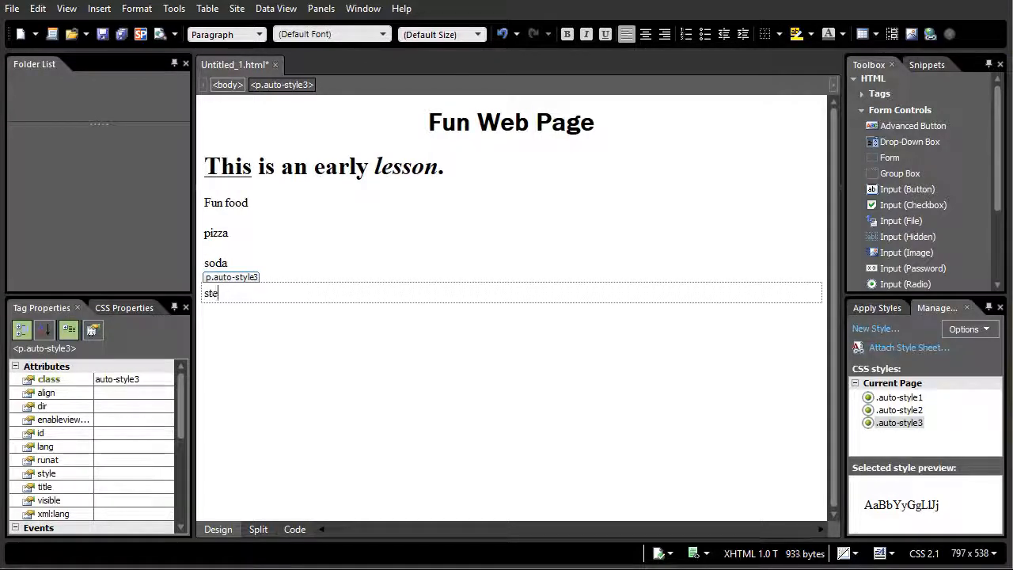
pyautogui.press('Return')
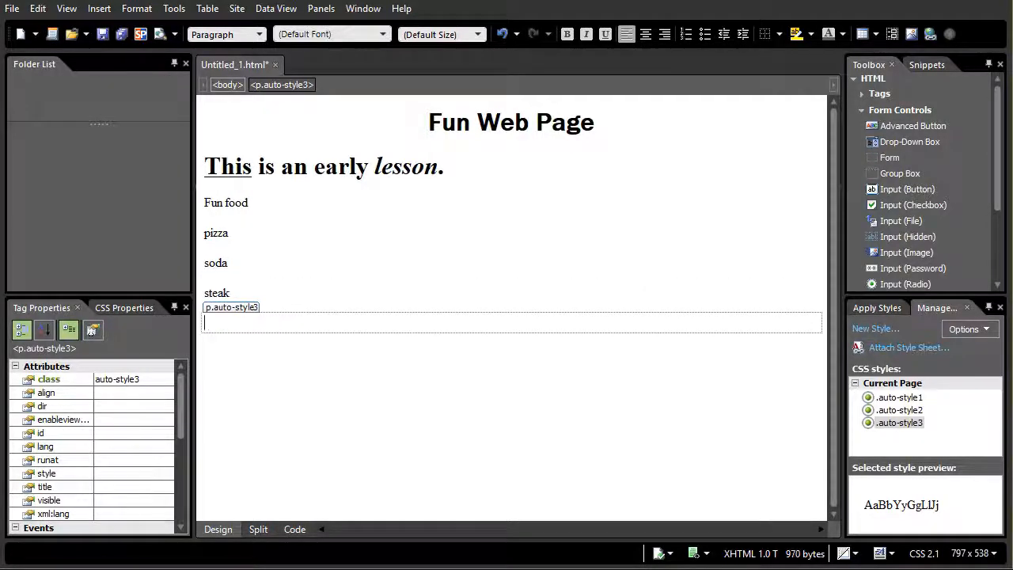
# - Format the "Fun food" line as Heading 2 <h2>
pyautogui.click(217, 201)
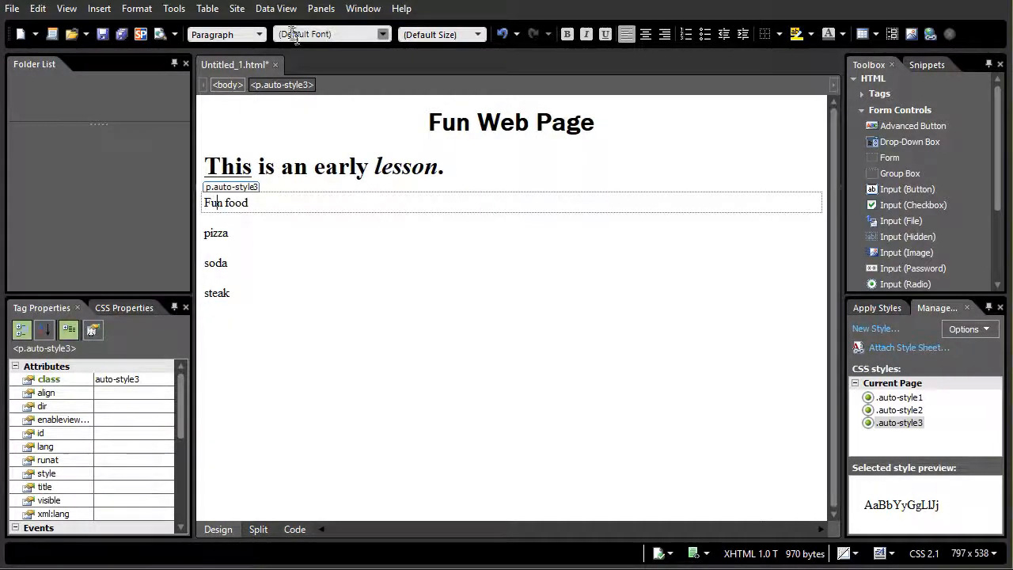
pyautogui.click(258, 36)
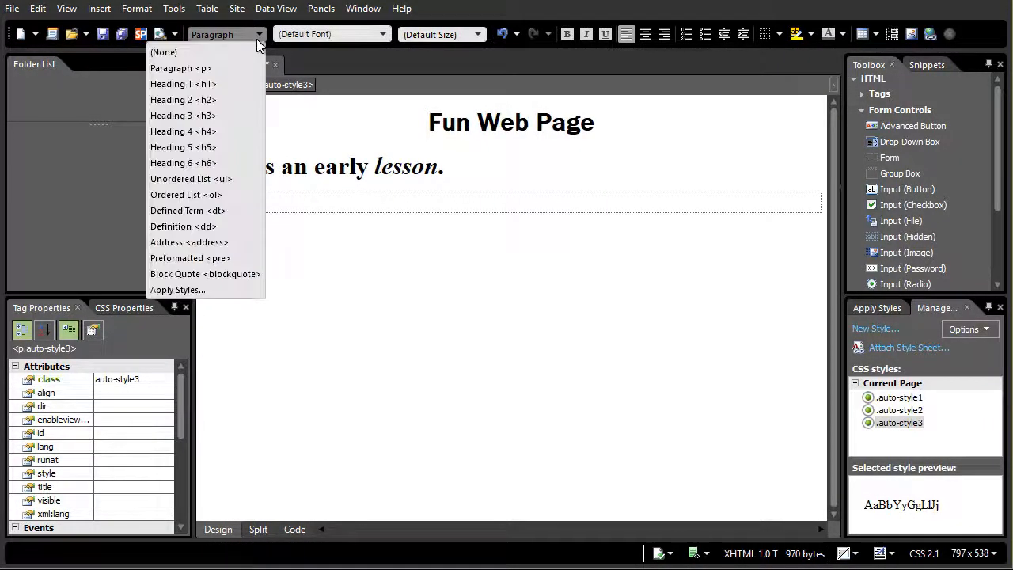
pyautogui.click(228, 106)
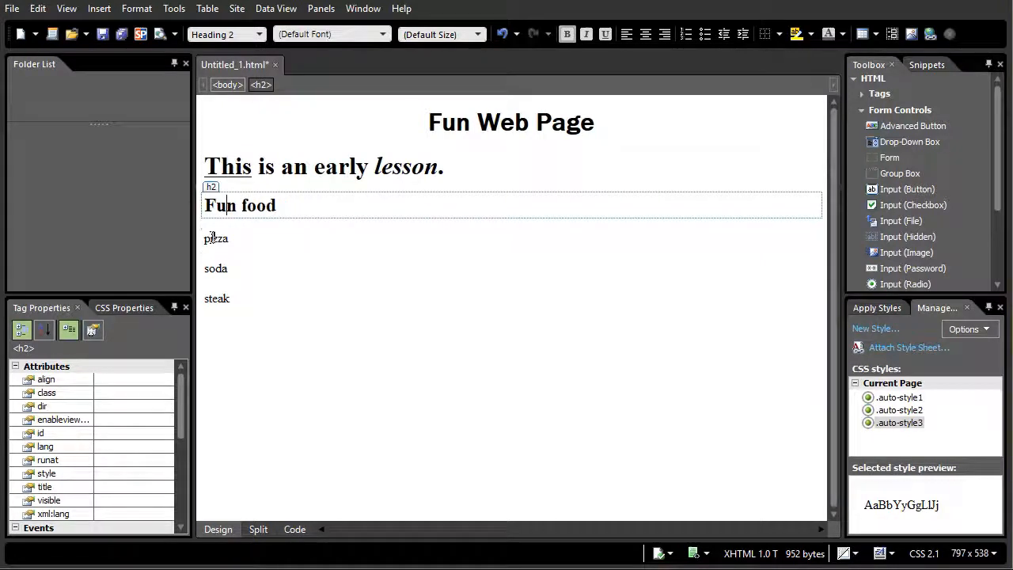
# - Turn the pizza, soda and steak lines into a numbered list
pyautogui.click(217, 239)
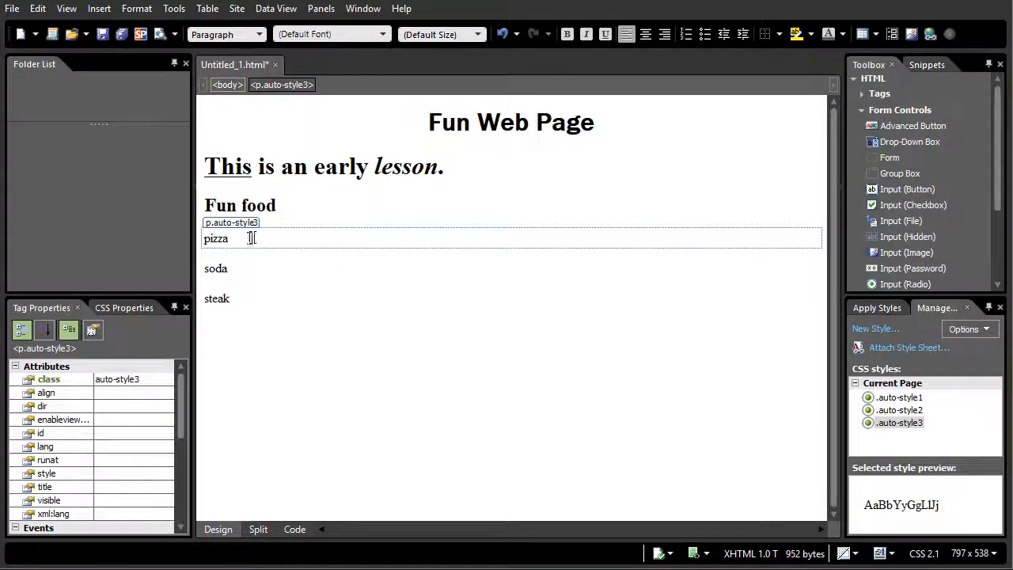
pyautogui.click(685, 40)
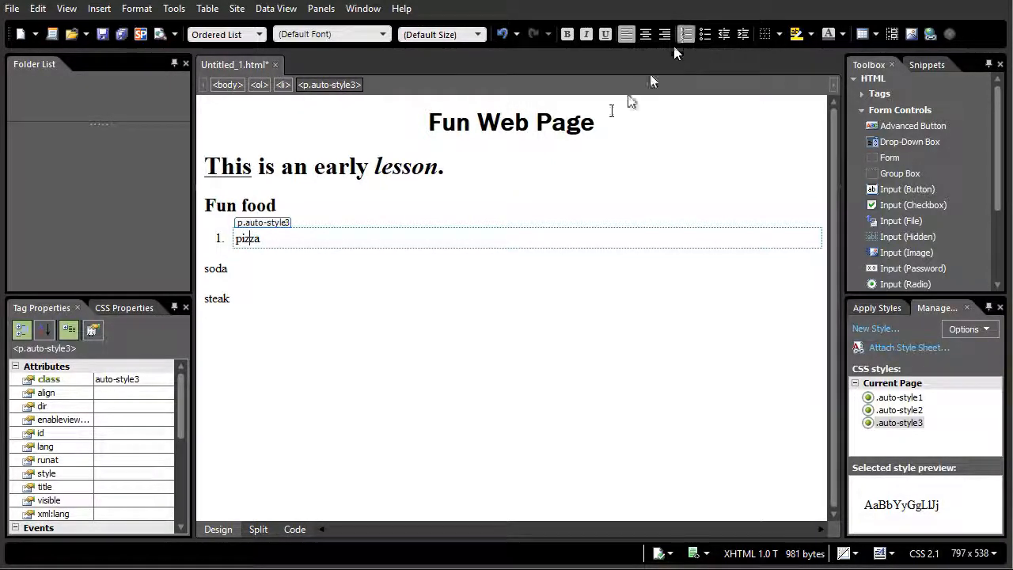
pyautogui.click(239, 269)
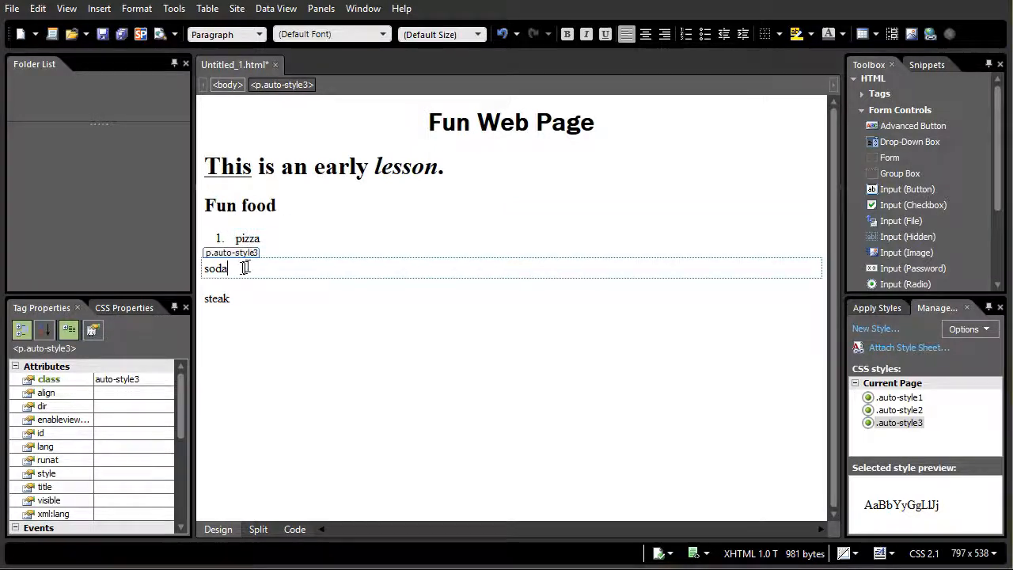
pyautogui.click(688, 36)
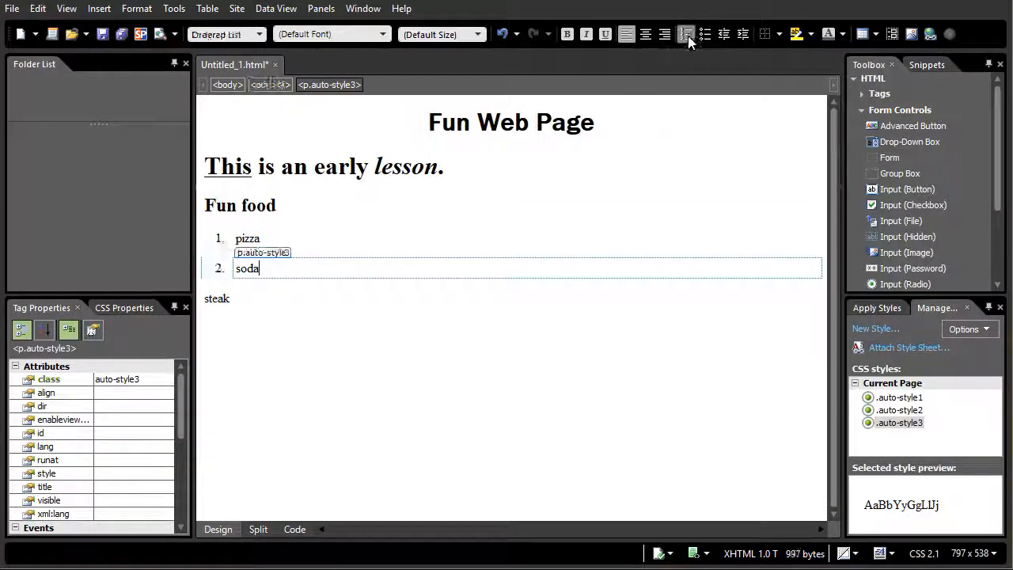
pyautogui.click(253, 299)
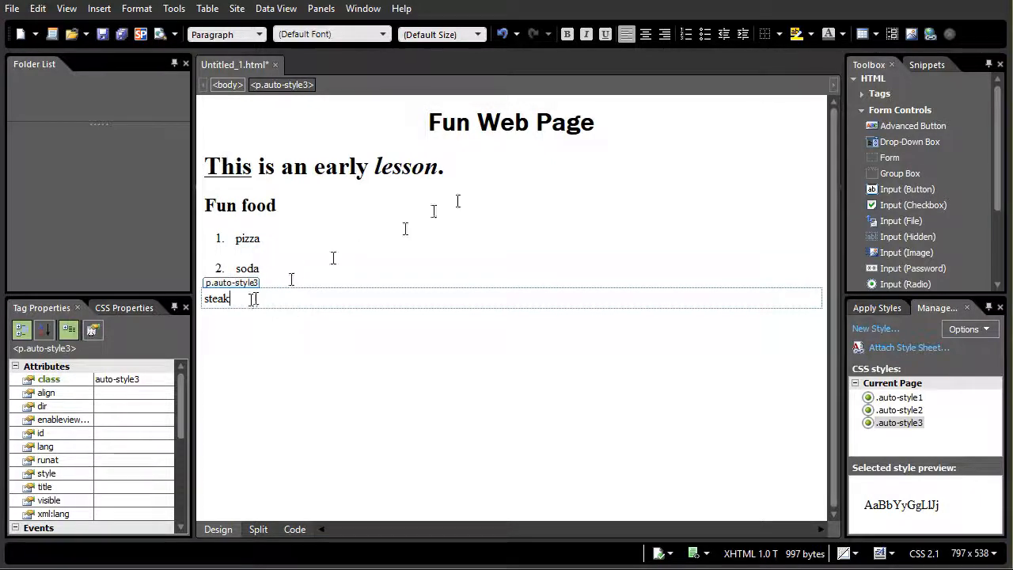
pyautogui.click(684, 37)
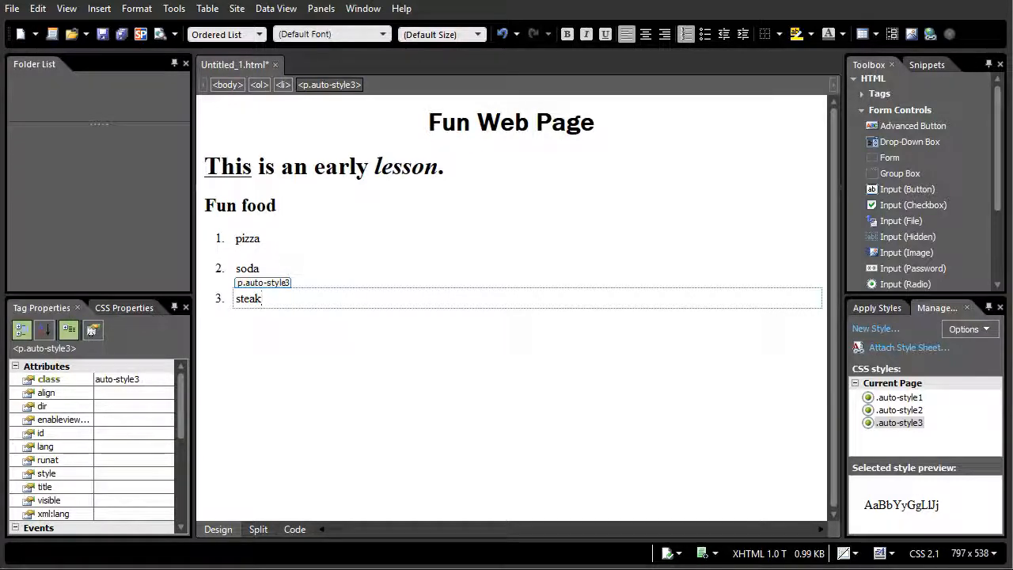
# - Add "spaghetti" as the fourth list item and end the numbered list with a plain paragraph below it
pyautogui.press('Return')
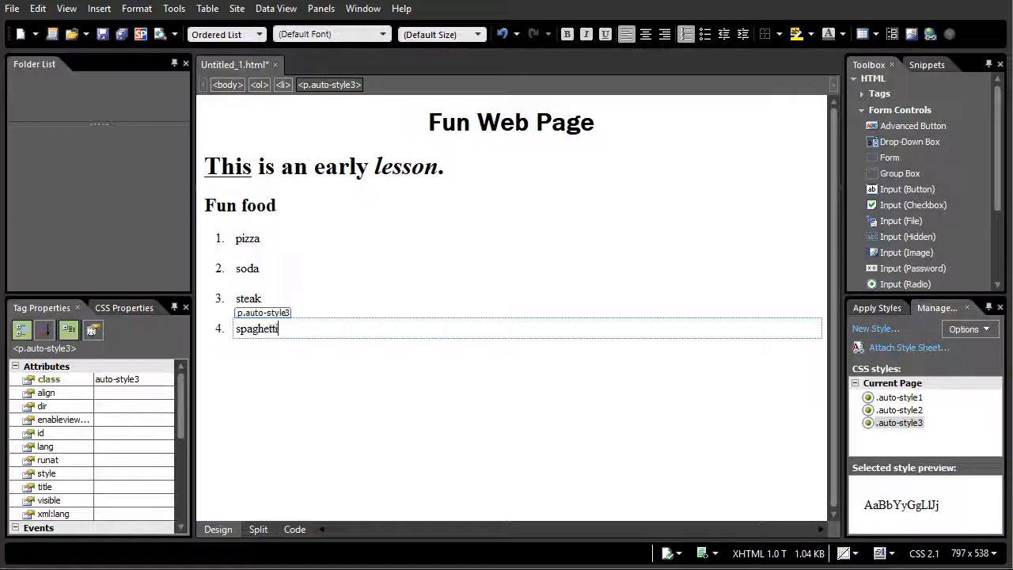
pyautogui.press('Return')
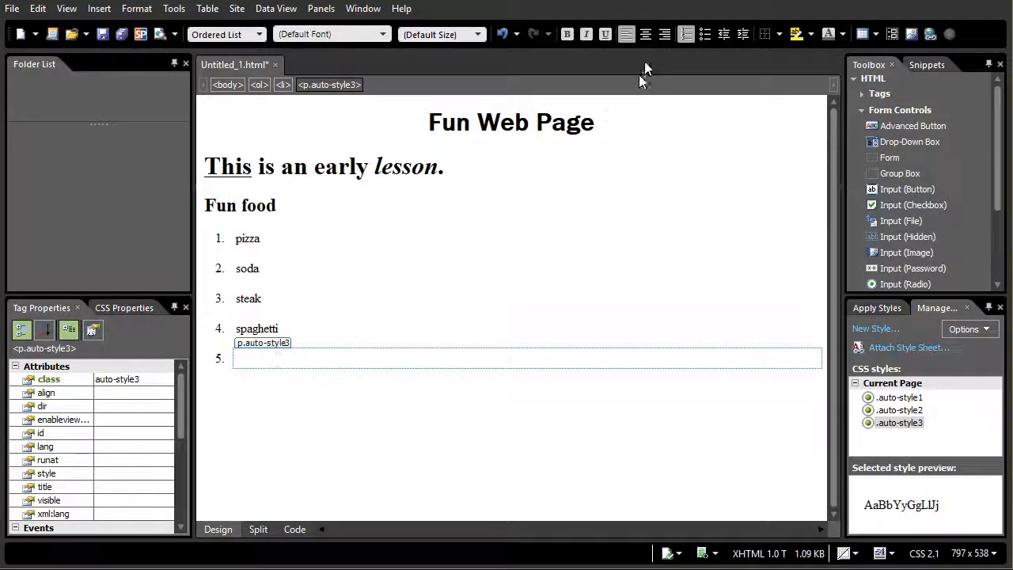
pyautogui.click(686, 38)
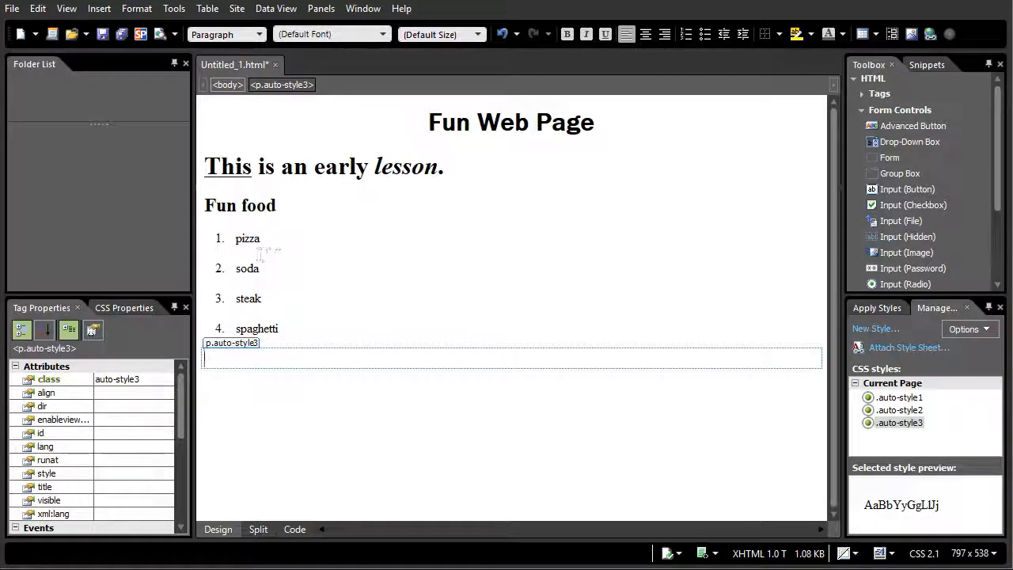
# - Convert the numbered food list into a bulleted list
pyautogui.click(243, 239)
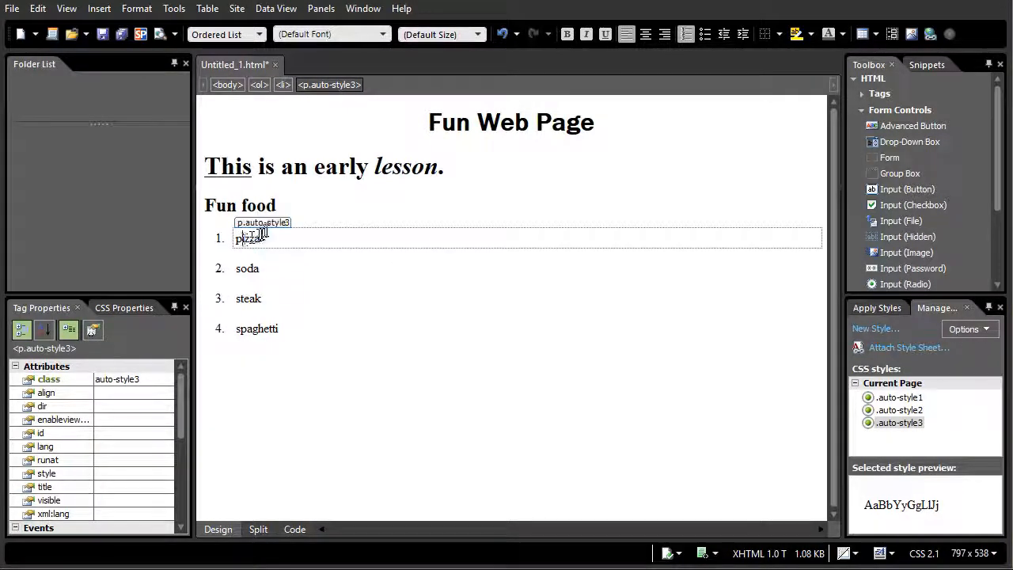
pyautogui.click(706, 35)
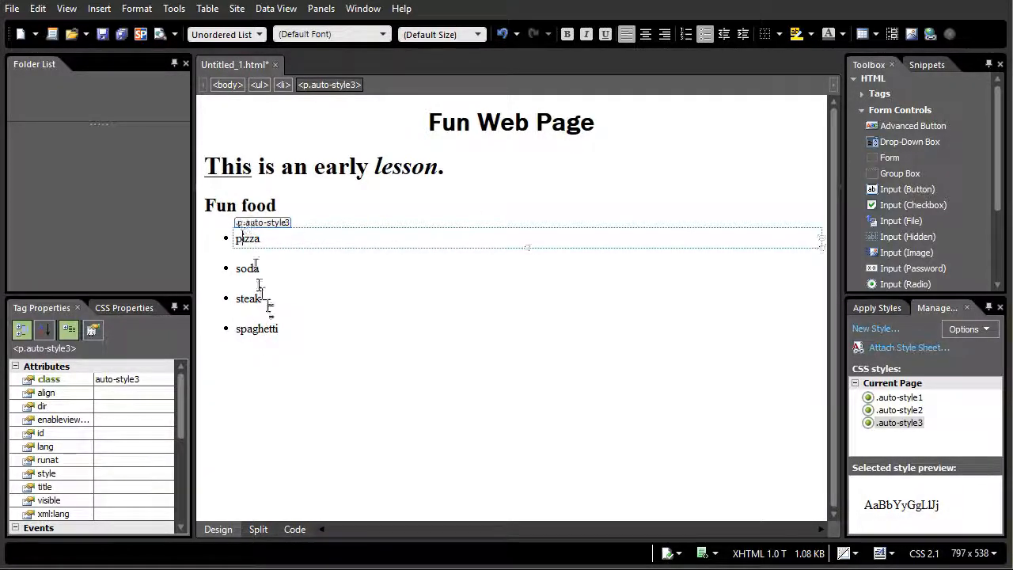
# - Write "This is the end of this lesson" in the empty paragraph below the bulleted list
pyautogui.click(247, 359)
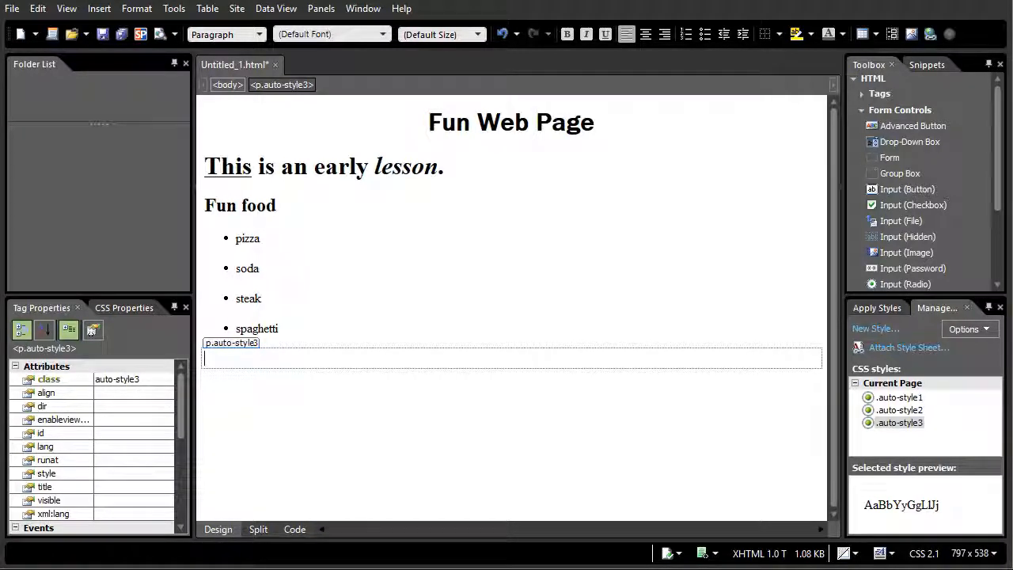
pyautogui.write('is the')
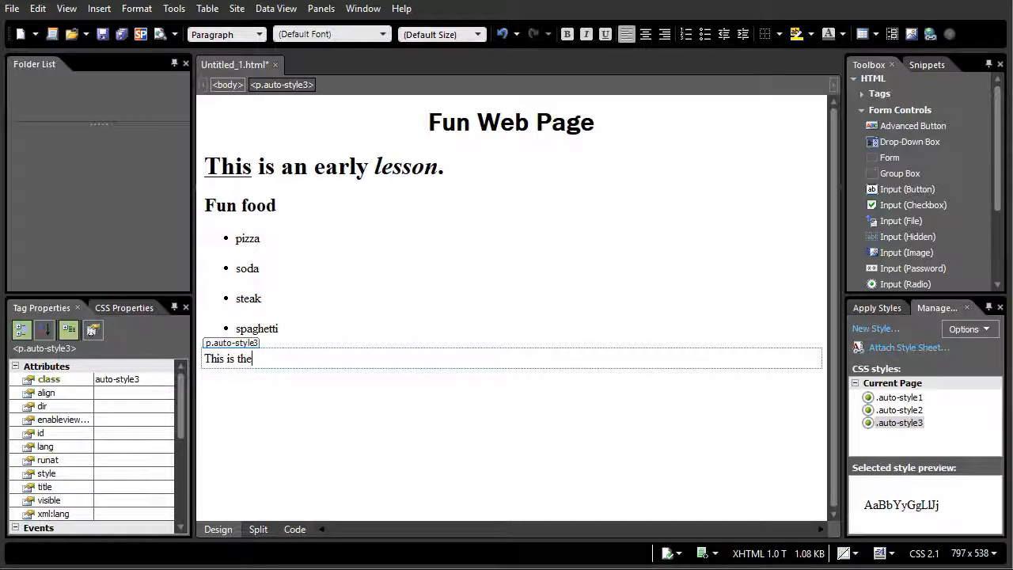
pyautogui.write(' end of this lesson')
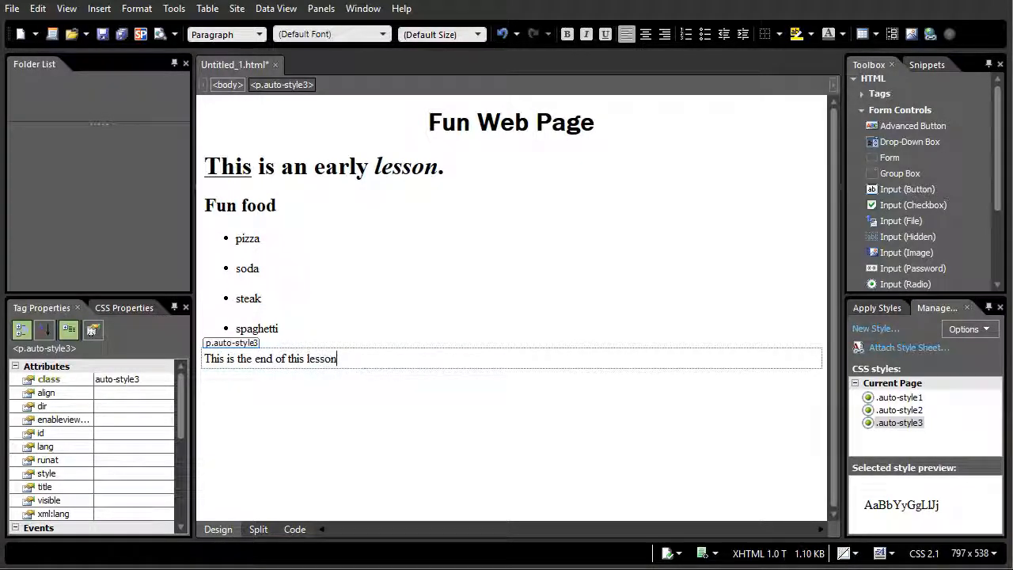
# - Format the closing sentence as Heading 1 <h1> and indent it by three levels
pyautogui.click(258, 34)
pyautogui.click(220, 84)
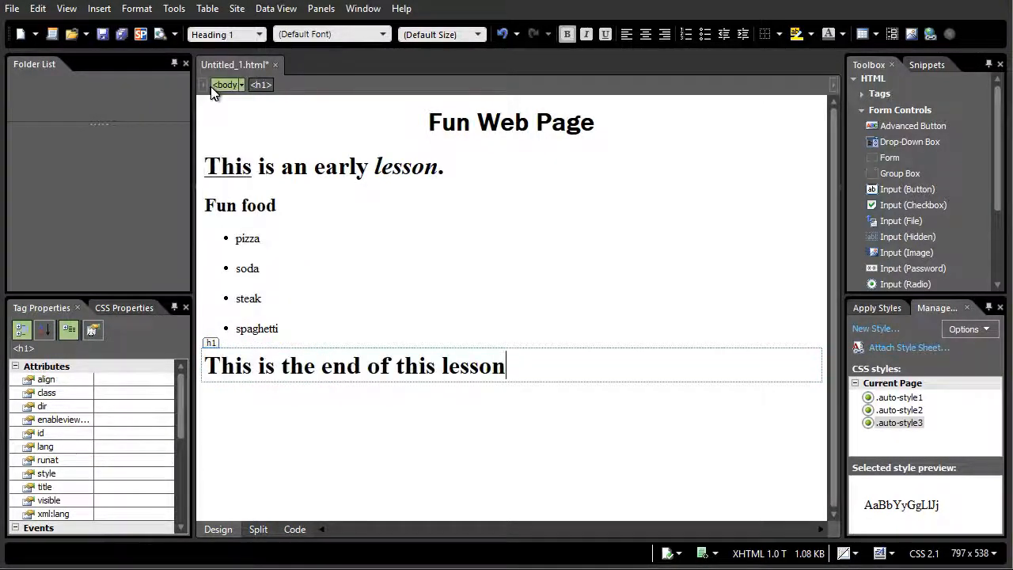
pyautogui.click(742, 34)
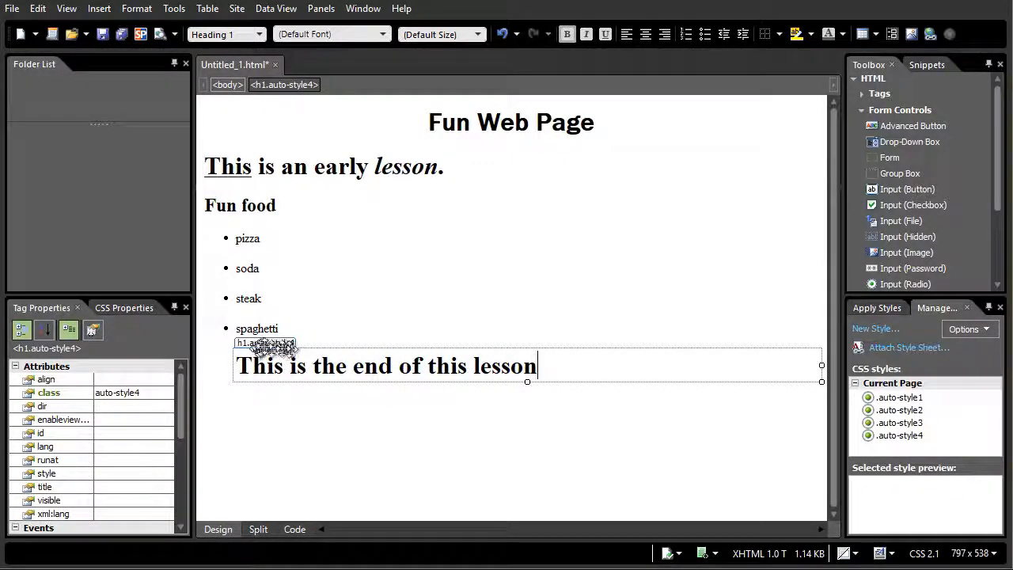
pyautogui.click(744, 34)
pyautogui.click(744, 34)
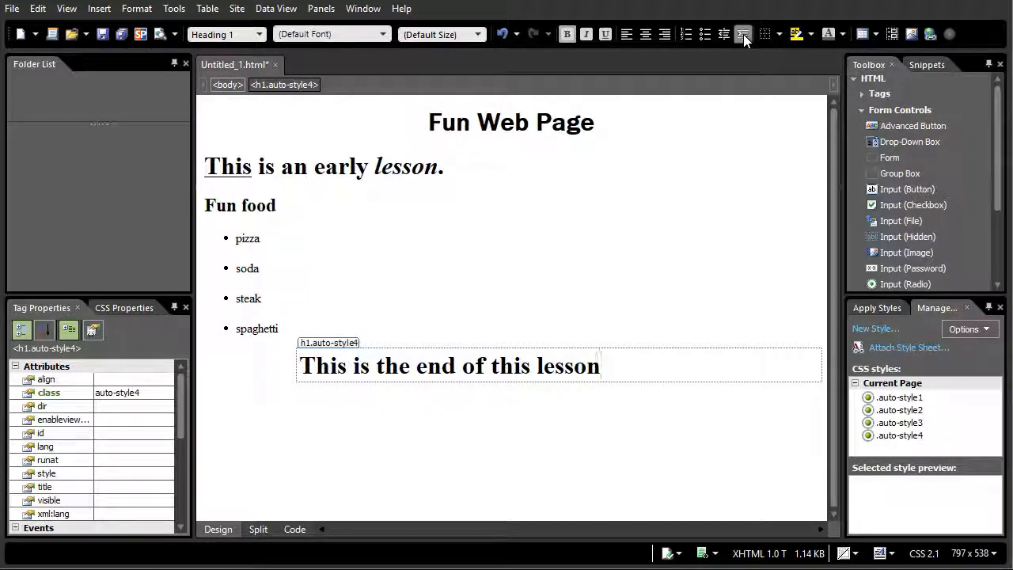